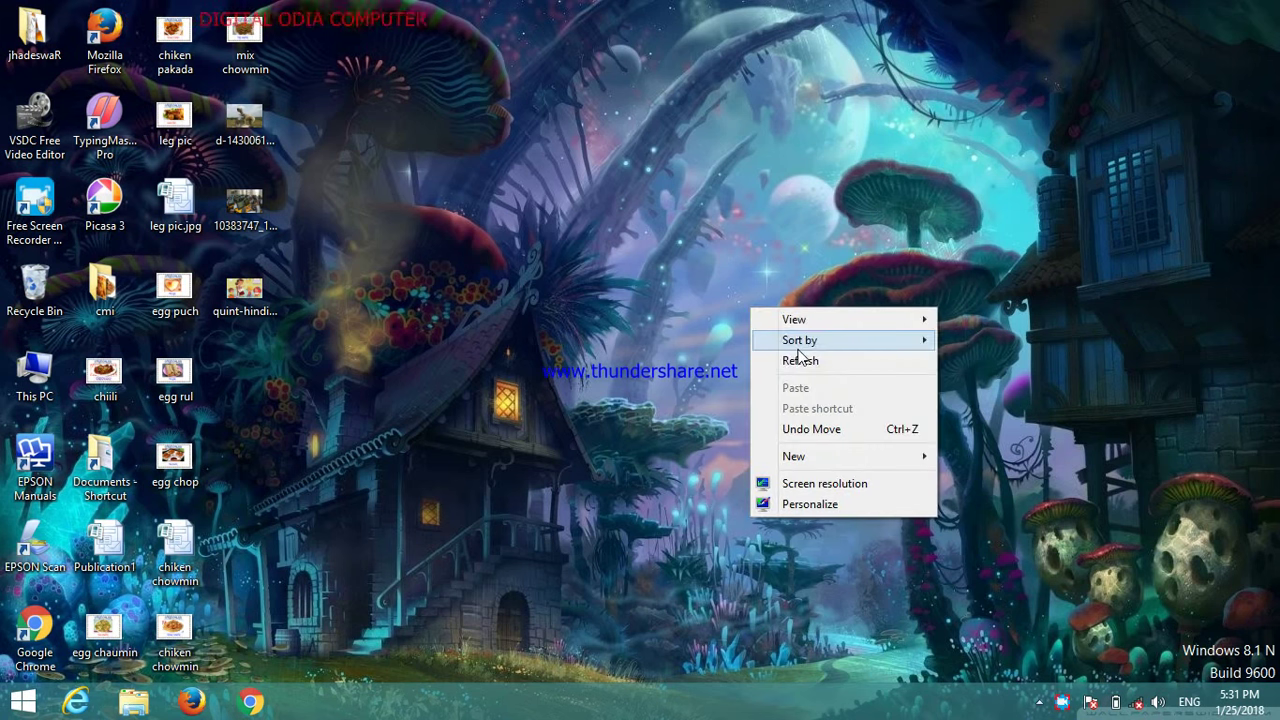
{"action": "left_click", "coordinate": [803, 361]}
{"action": "right_click", "coordinate": [714, 290]}
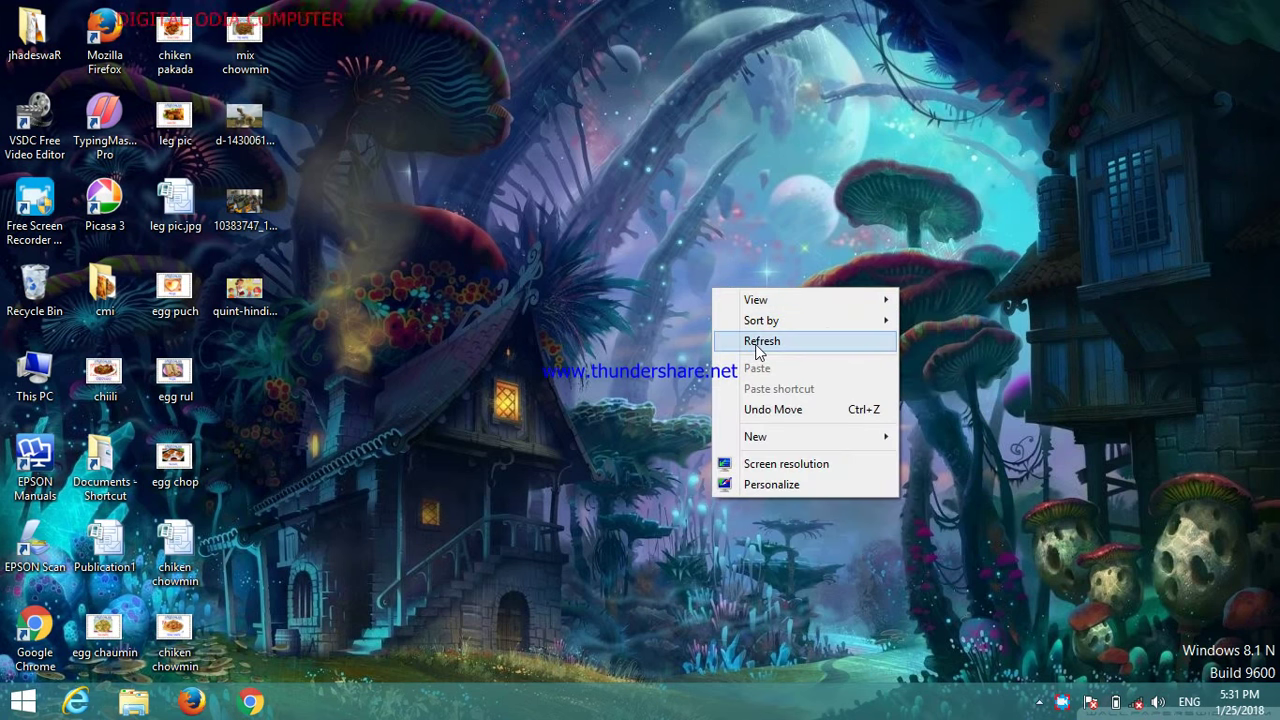
{"action": "left_click", "coordinate": [757, 345]}
{"action": "right_click", "coordinate": [673, 271]}
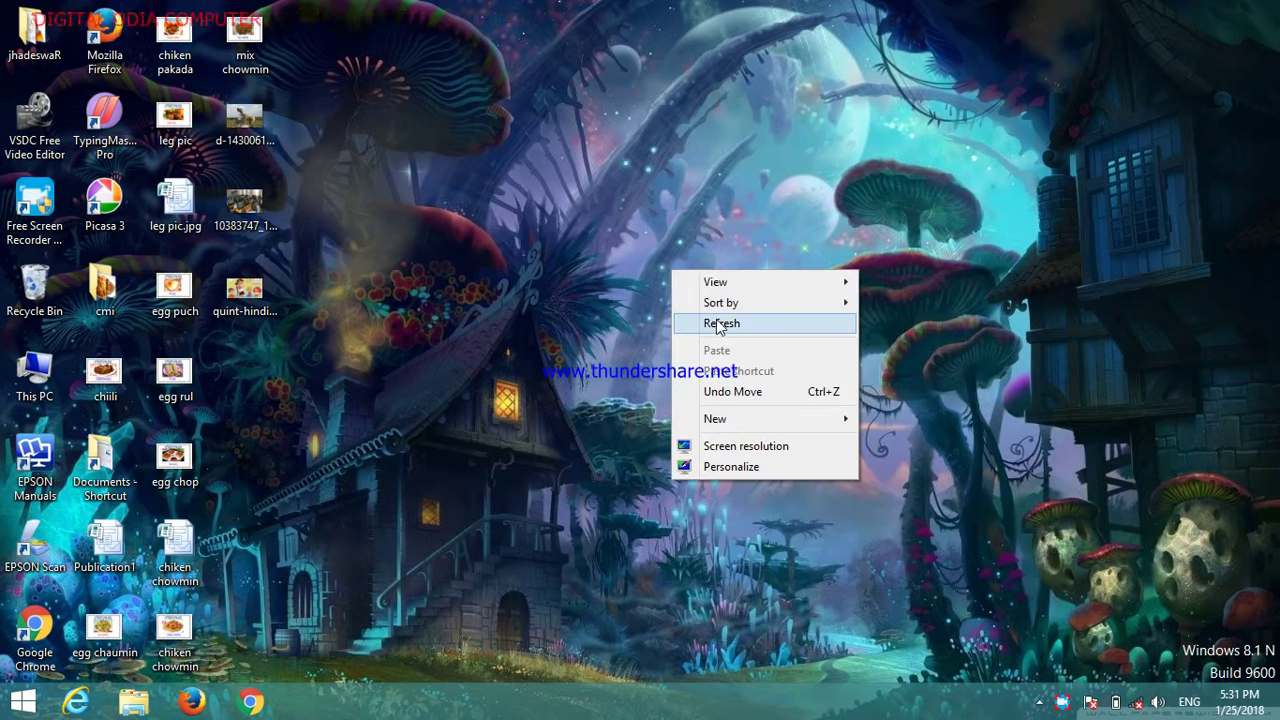
{"action": "left_click", "coordinate": [718, 325]}
{"action": "right_click", "coordinate": [613, 257]}
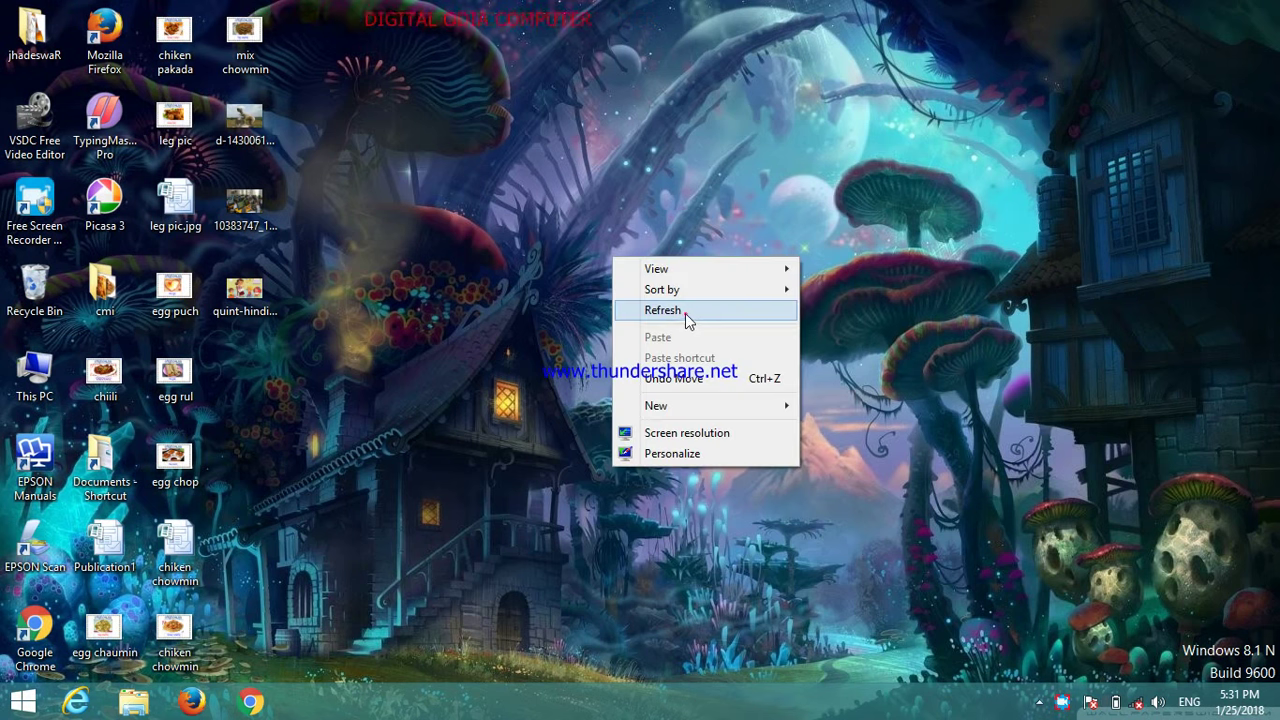
{"action": "left_click", "coordinate": [685, 313]}
{"action": "right_click", "coordinate": [641, 282]}
{"action": "left_click", "coordinate": [702, 332]}
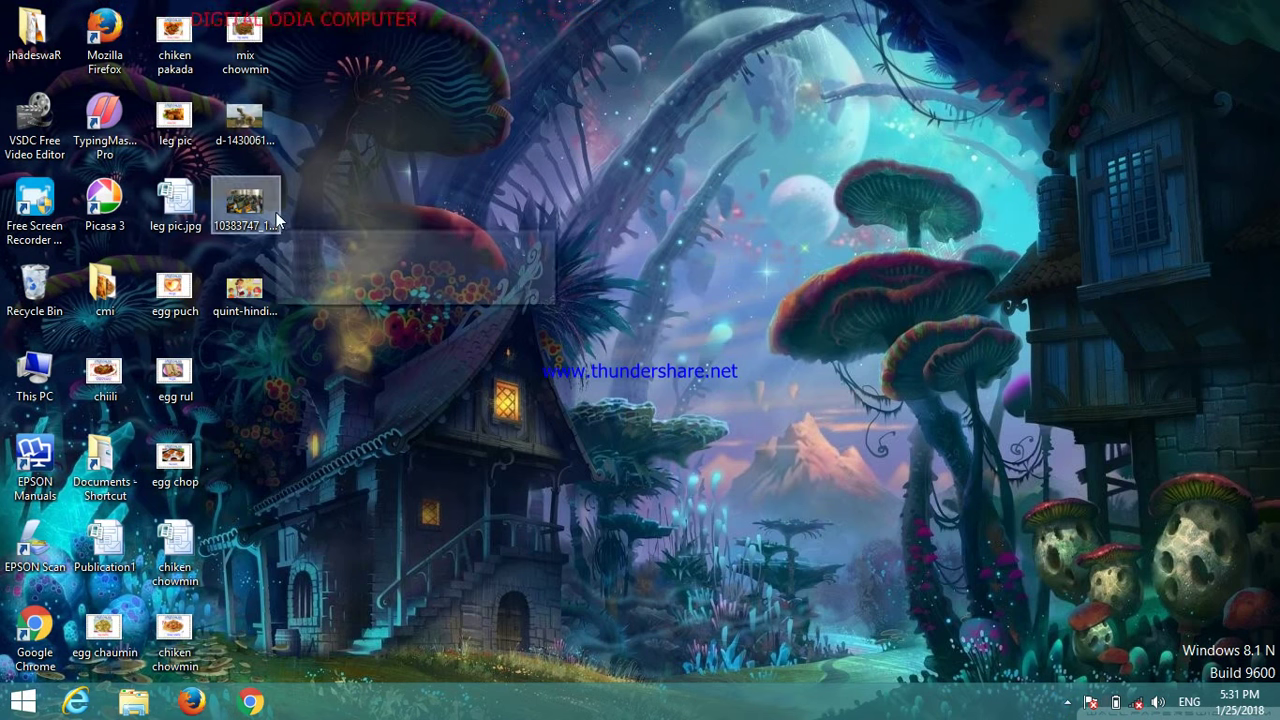
{"action": "right_click", "coordinate": [333, 195]}
{"action": "left_click", "coordinate": [397, 251]}
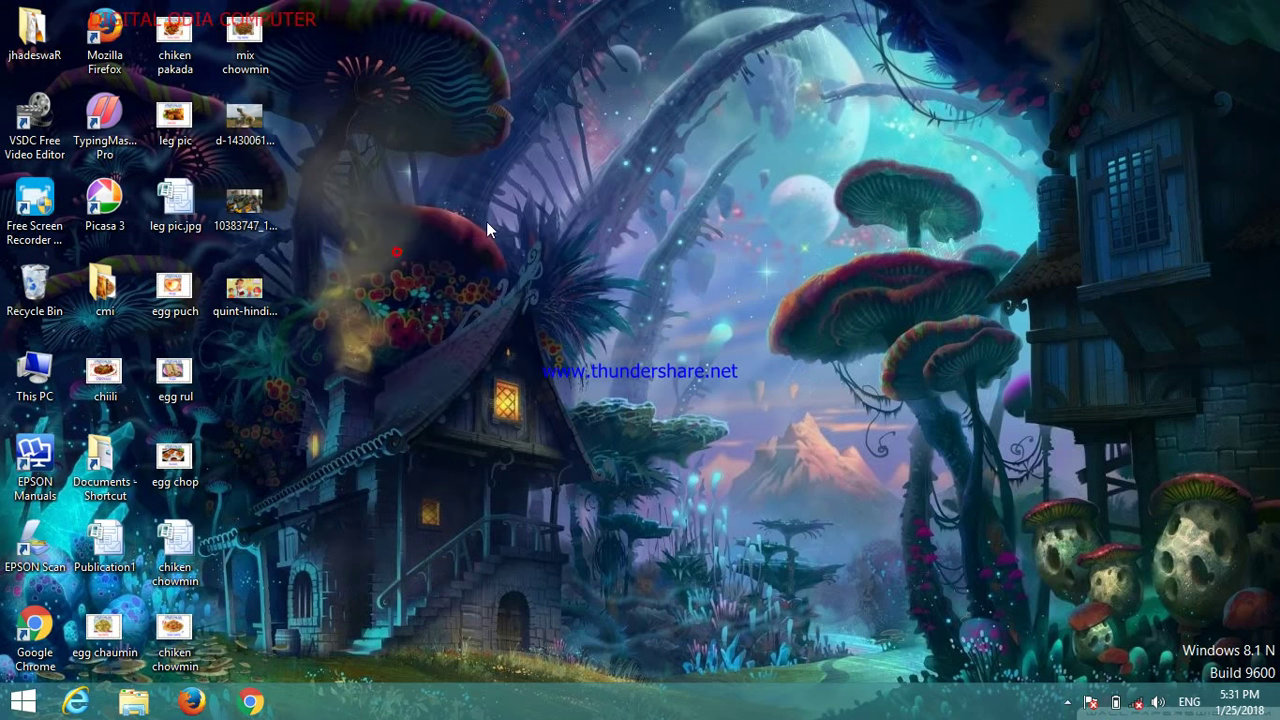
{"action": "right_click", "coordinate": [499, 218]}
{"action": "left_click", "coordinate": [550, 272]}
{"action": "right_click", "coordinate": [532, 232]}
{"action": "left_click", "coordinate": [584, 288]}
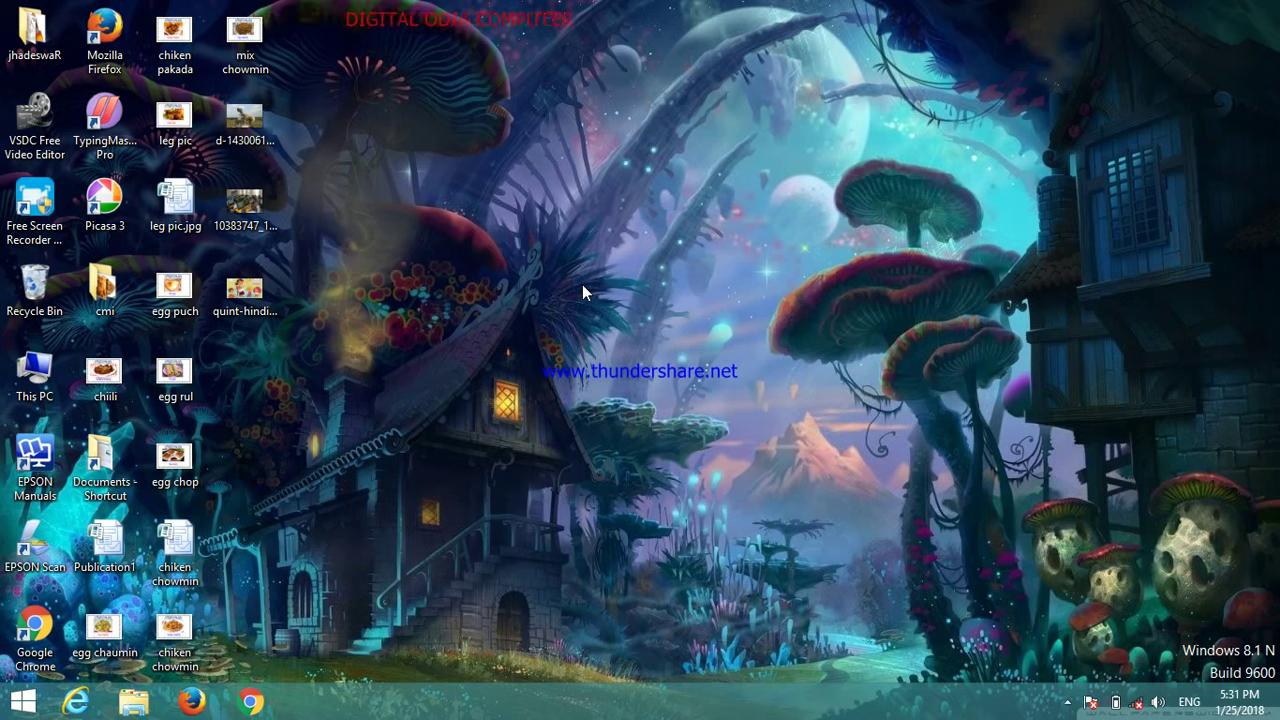
{"action": "right_click", "coordinate": [583, 284]}
{"action": "left_click", "coordinate": [626, 338]}
{"action": "right_click", "coordinate": [577, 245]}
{"action": "left_click", "coordinate": [618, 298]}
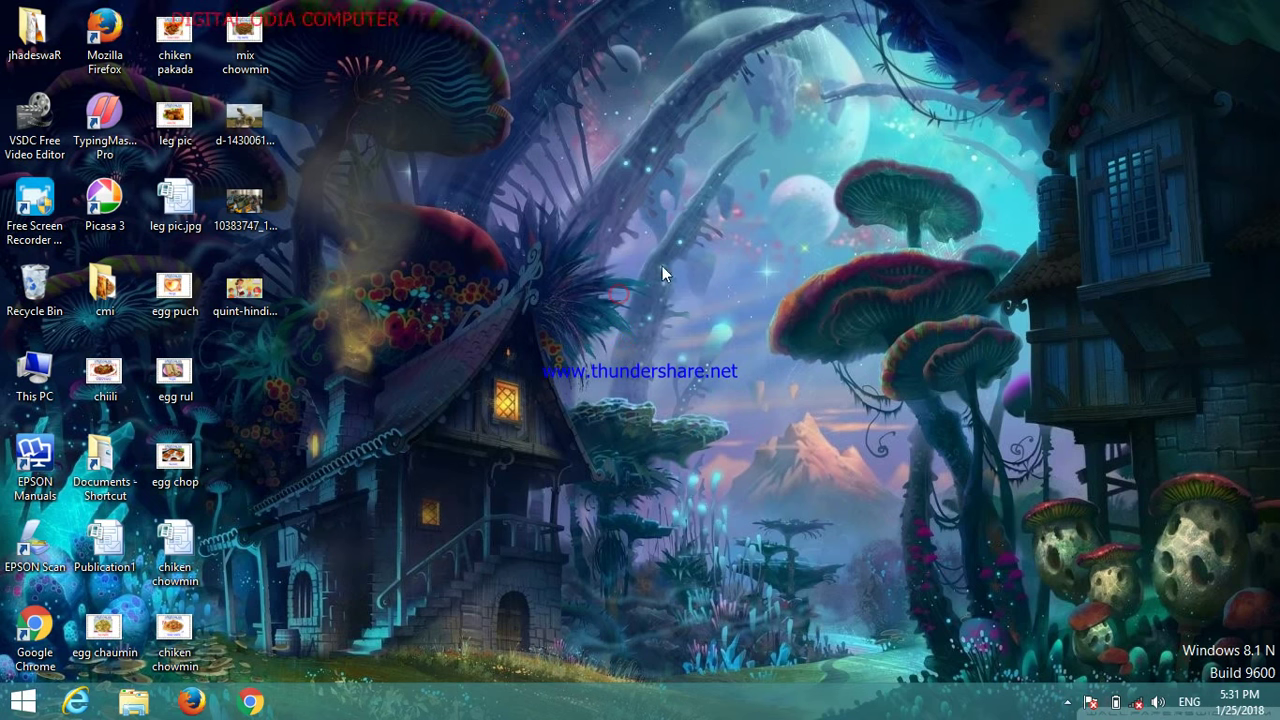
{"action": "right_click", "coordinate": [737, 221]}
{"action": "left_click", "coordinate": [802, 274]}
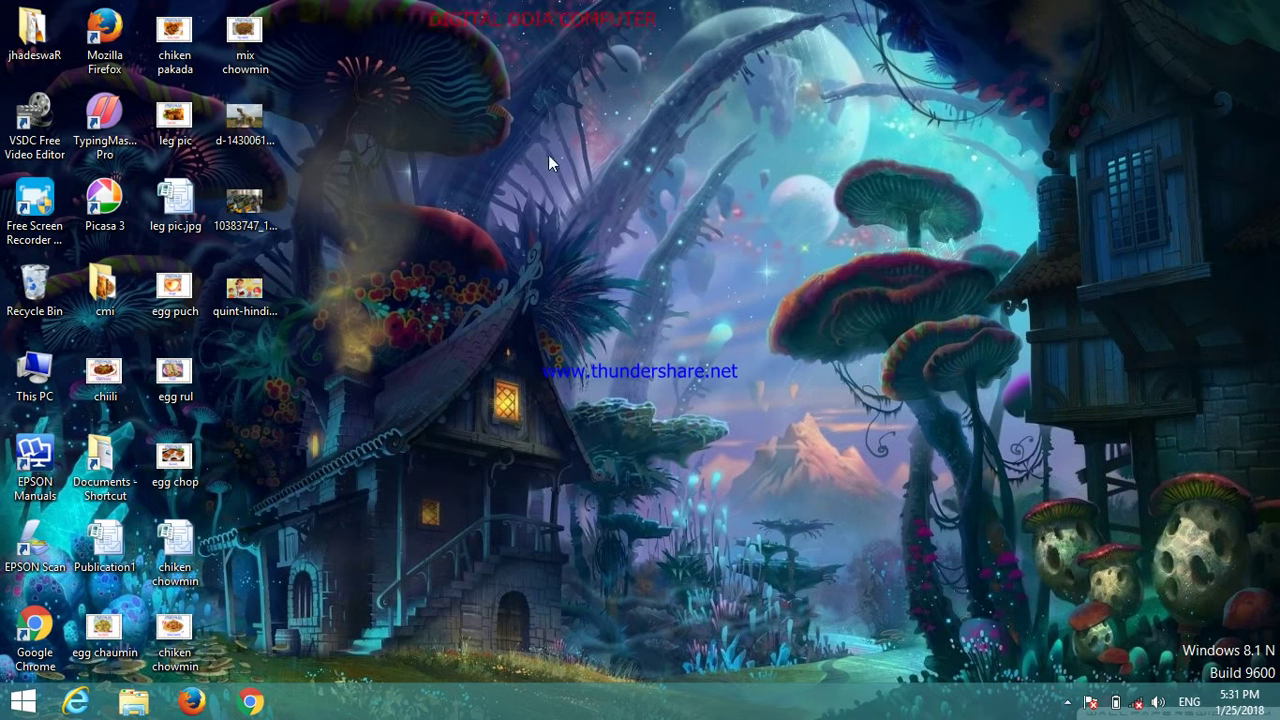
View the desktop picture whose name starts with d-1430061 and the teacher-with-children illustration after it at enlarged size, and close the viewer
{"action": "double_click", "coordinate": [250, 118]}
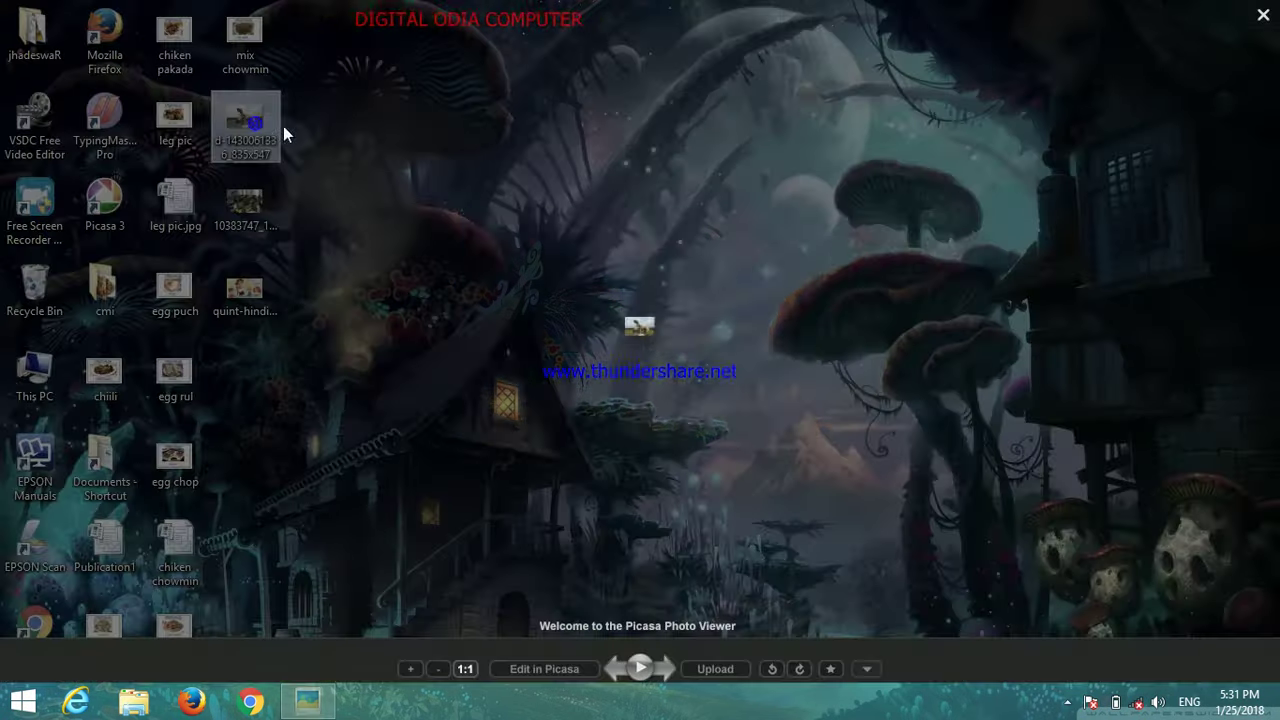
{"action": "scroll", "coordinate": [675, 238], "scroll_direction": "up", "scroll_amount": 4}
{"action": "scroll", "coordinate": [675, 238], "scroll_direction": "up", "scroll_amount": 1}
{"action": "key", "text": "Right"}
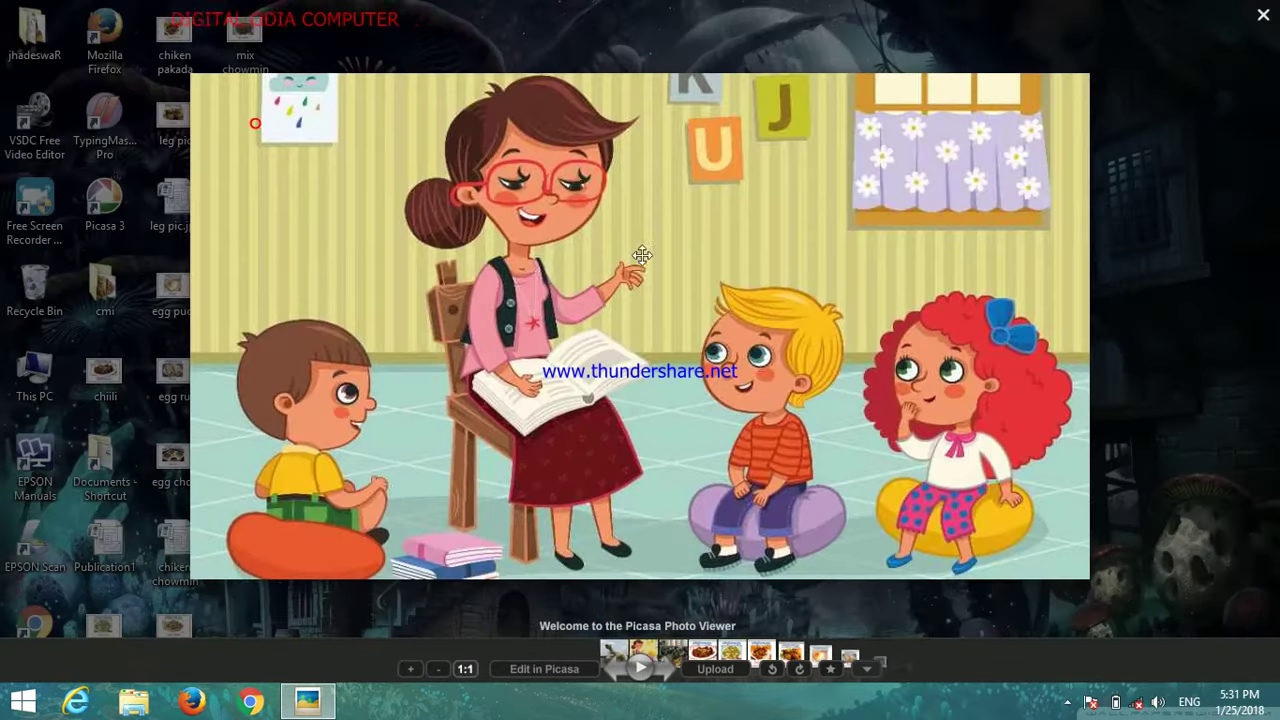
{"action": "scroll", "coordinate": [714, 277], "scroll_direction": "up", "scroll_amount": 5}
{"action": "scroll", "coordinate": [775, 331], "scroll_direction": "down", "scroll_amount": 3}
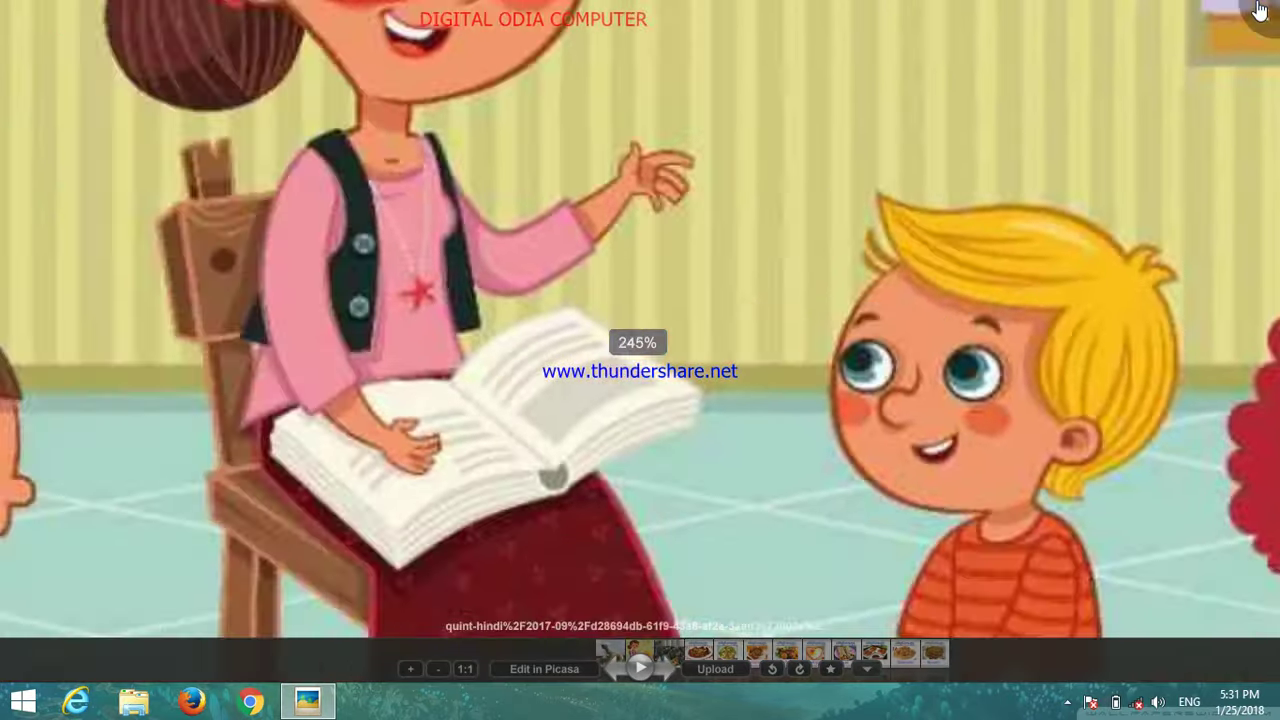
{"action": "key", "text": "Escape"}
View the computer classroom photo whose name starts with 10383747 from the desktop, examine its details at enlarged size, and close the viewer
{"action": "double_click", "coordinate": [259, 218]}
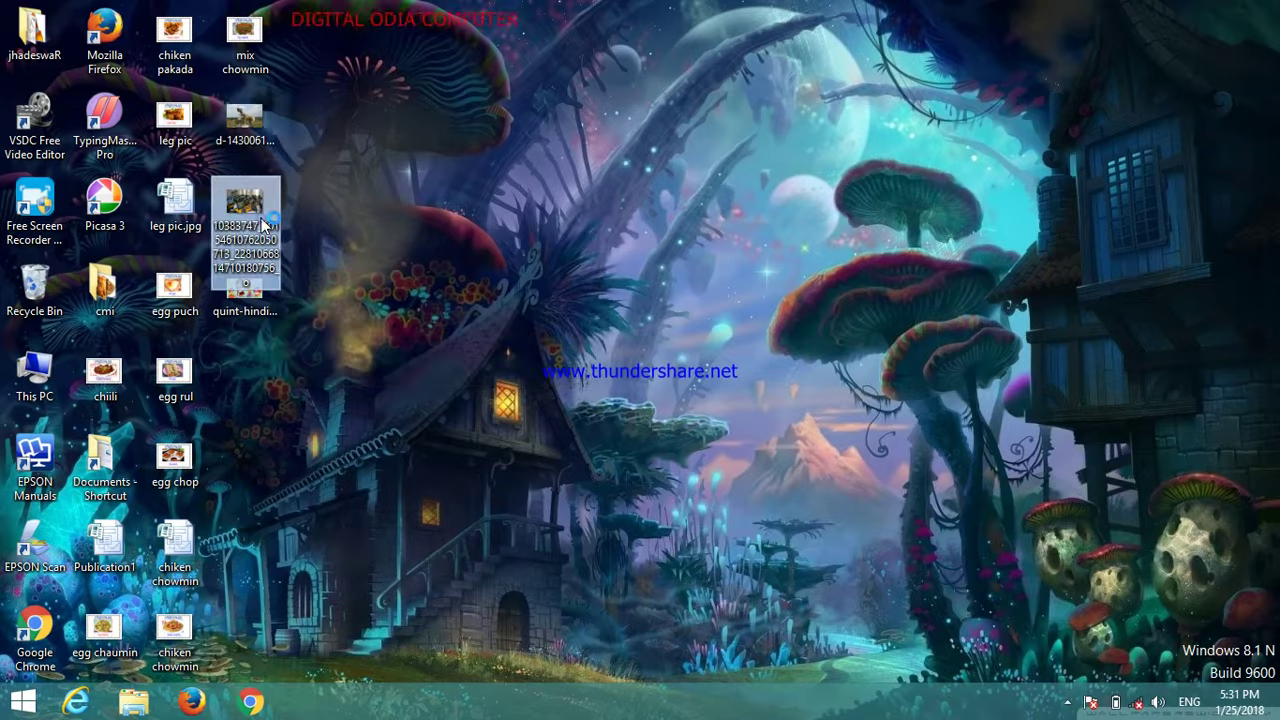
{"action": "scroll", "coordinate": [755, 373], "scroll_direction": "up", "scroll_amount": 3}
{"action": "scroll", "coordinate": [643, 383], "scroll_direction": "down", "scroll_amount": 2}
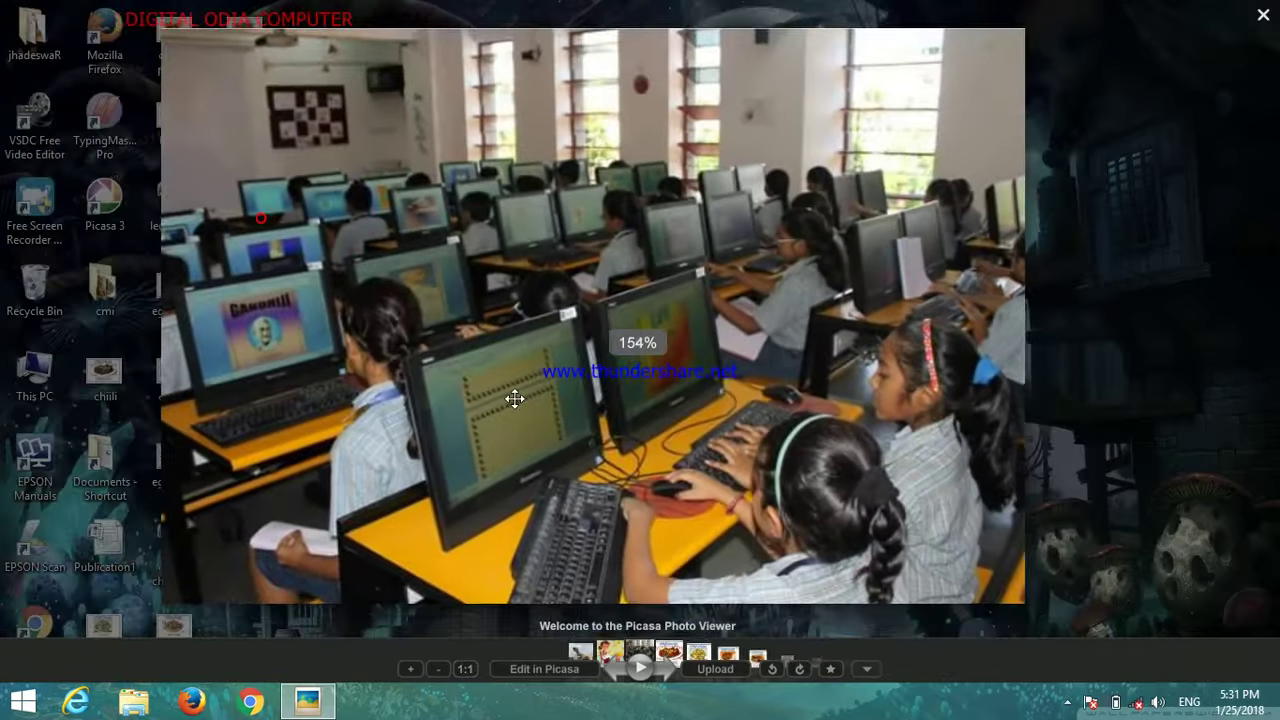
{"action": "scroll", "coordinate": [514, 400], "scroll_direction": "up", "scroll_amount": 5}
{"action": "scroll", "coordinate": [858, 497], "scroll_direction": "down", "scroll_amount": 3}
{"action": "scroll", "coordinate": [926, 531], "scroll_direction": "up", "scroll_amount": 2}
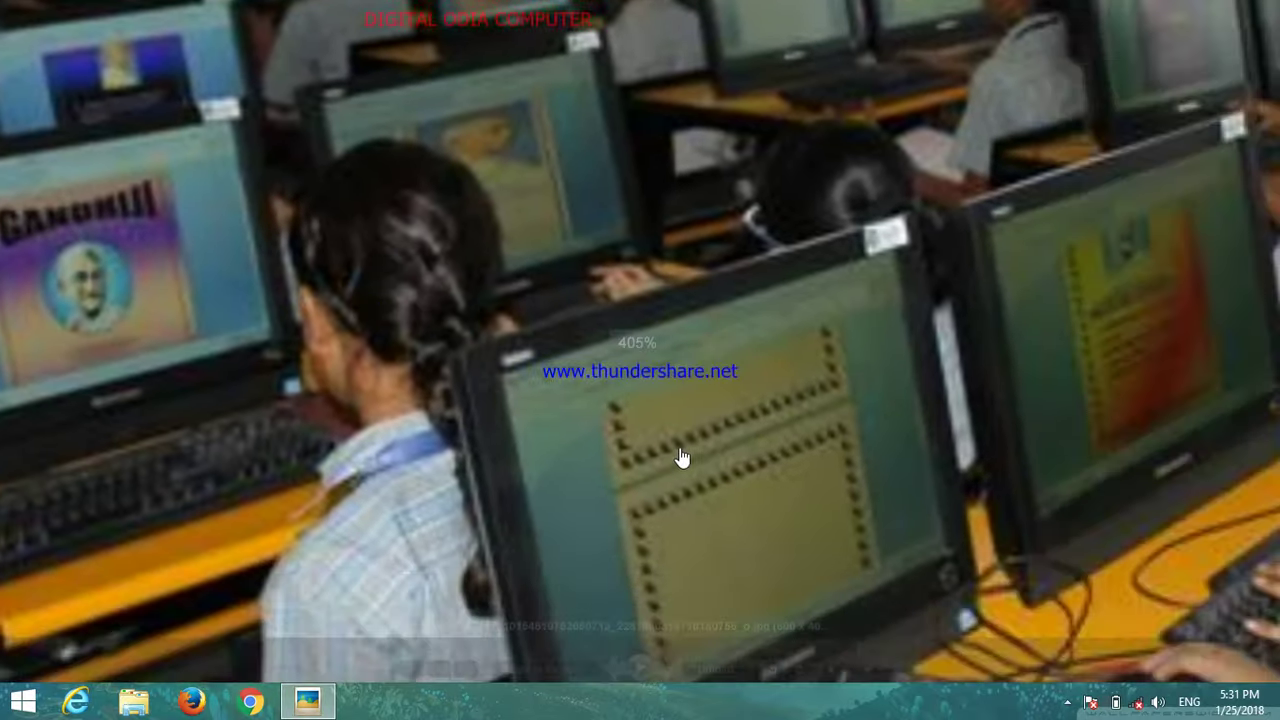
{"action": "scroll", "coordinate": [709, 429], "scroll_direction": "down", "scroll_amount": 4}
{"action": "scroll", "coordinate": [790, 360], "scroll_direction": "down", "scroll_amount": 2}
{"action": "right_click", "coordinate": [800, 212]}
{"action": "left_click", "coordinate": [818, 263]}
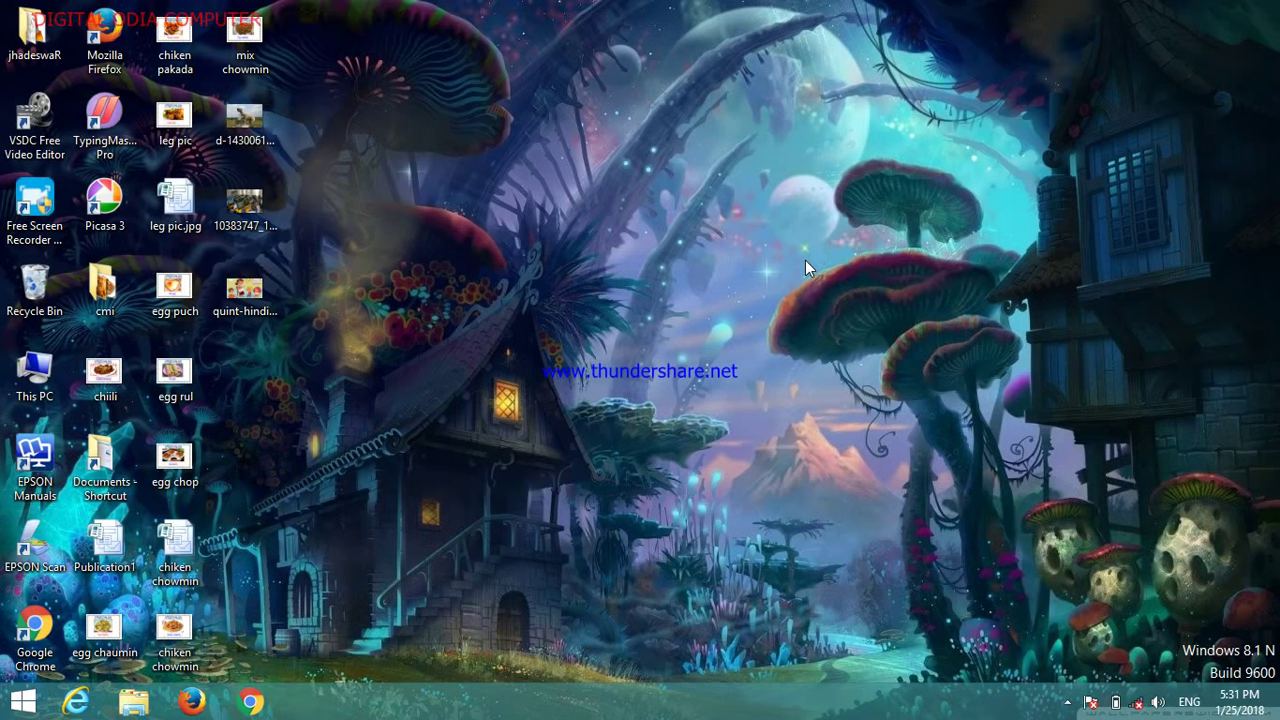
{"action": "right_click", "coordinate": [703, 233]}
{"action": "left_click", "coordinate": [752, 281]}
{"action": "right_click", "coordinate": [719, 247]}
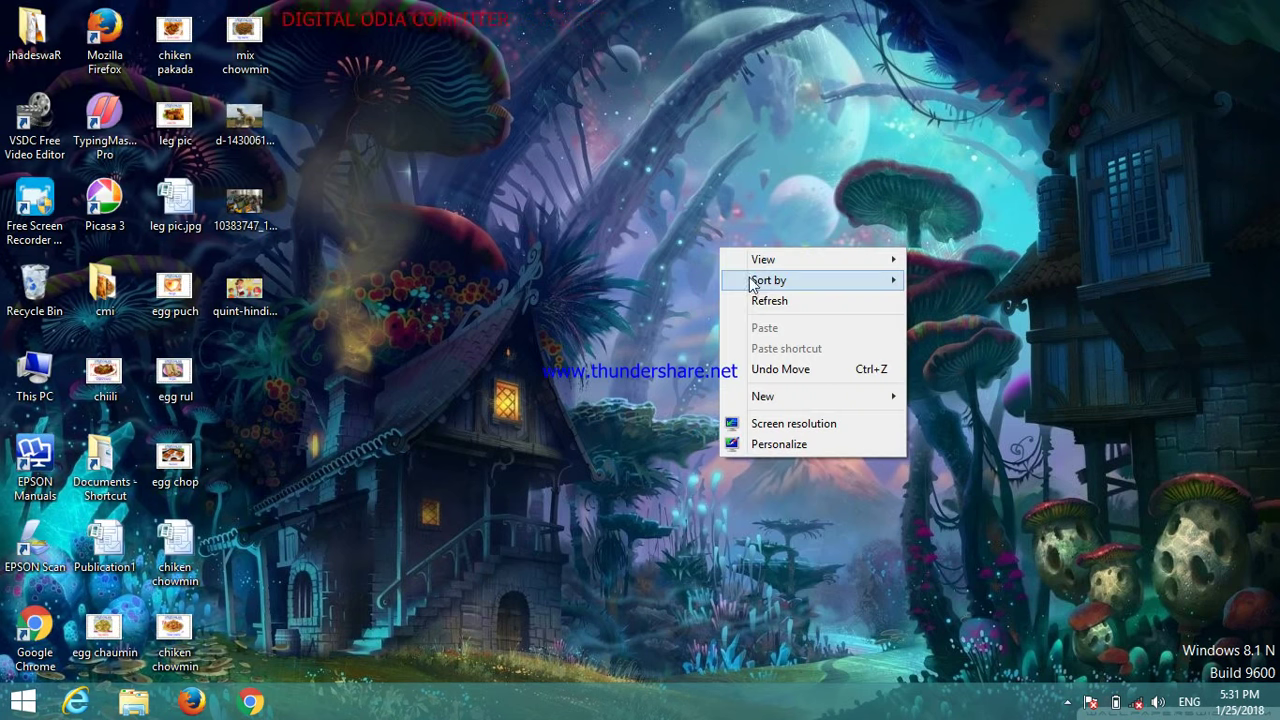
{"action": "left_click", "coordinate": [767, 299]}
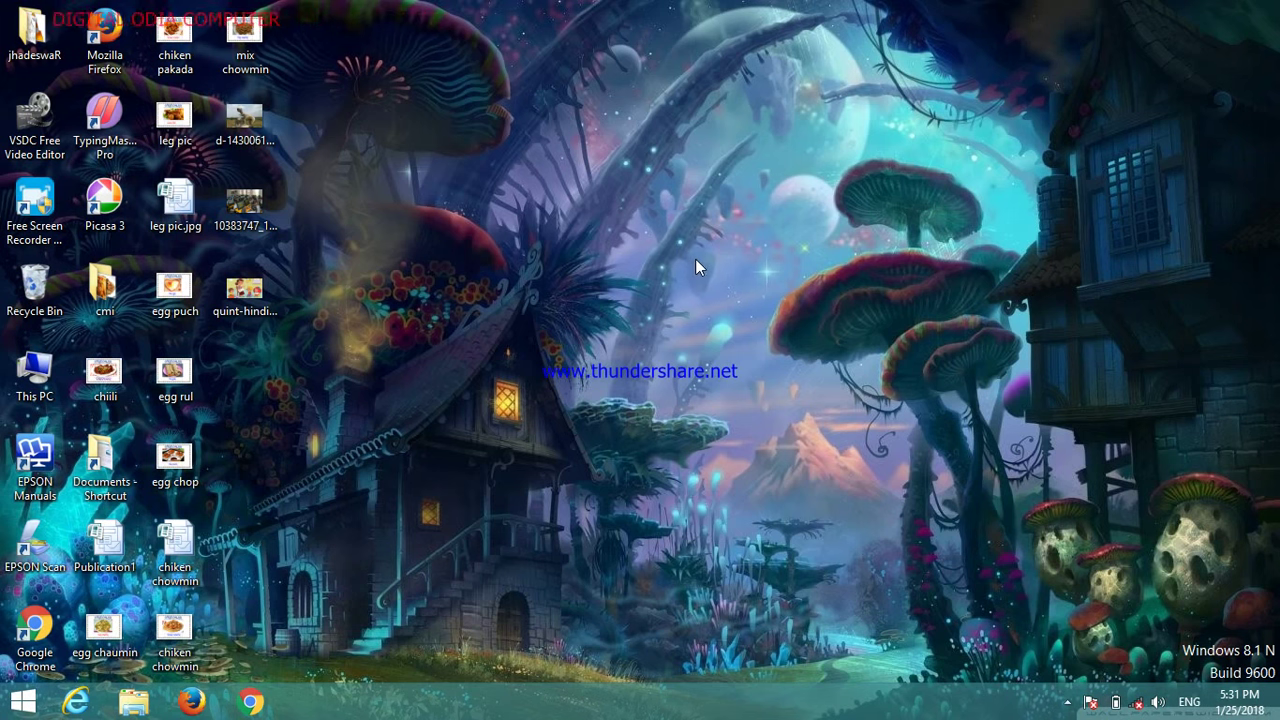
{"action": "right_click", "coordinate": [700, 243]}
{"action": "left_click", "coordinate": [735, 285]}
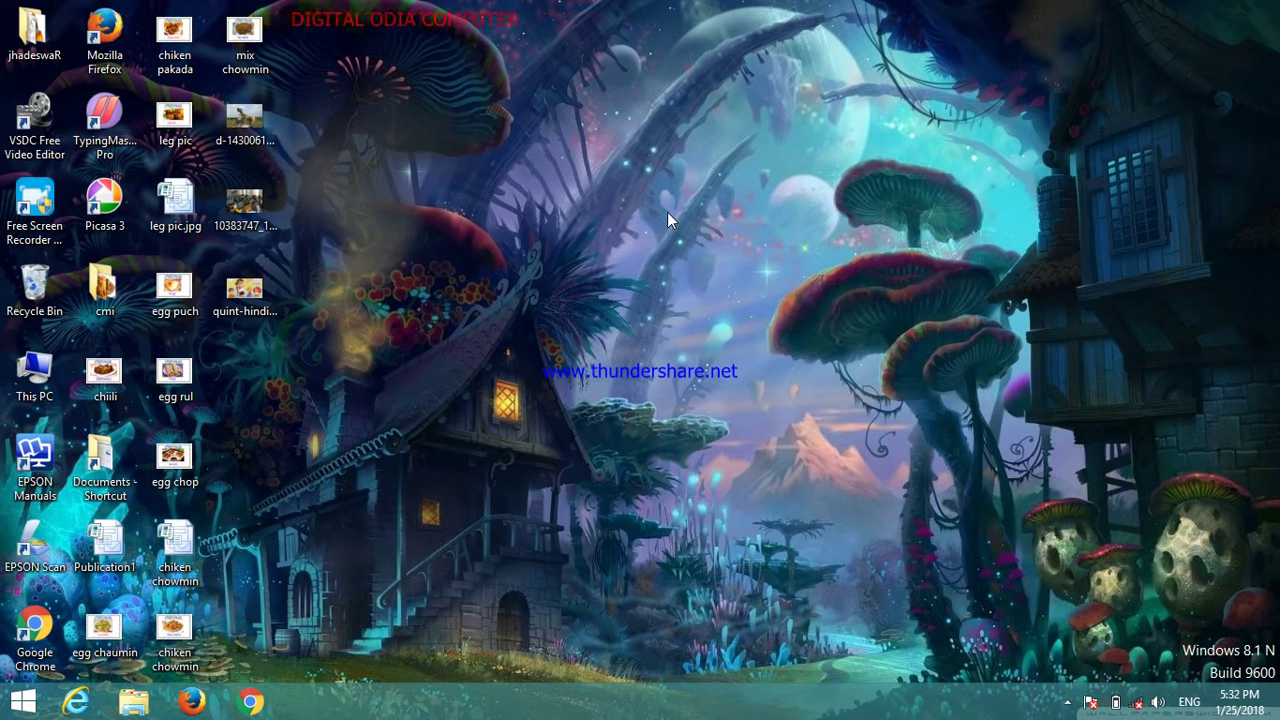
{"action": "right_click", "coordinate": [675, 215]}
{"action": "left_click", "coordinate": [724, 273]}
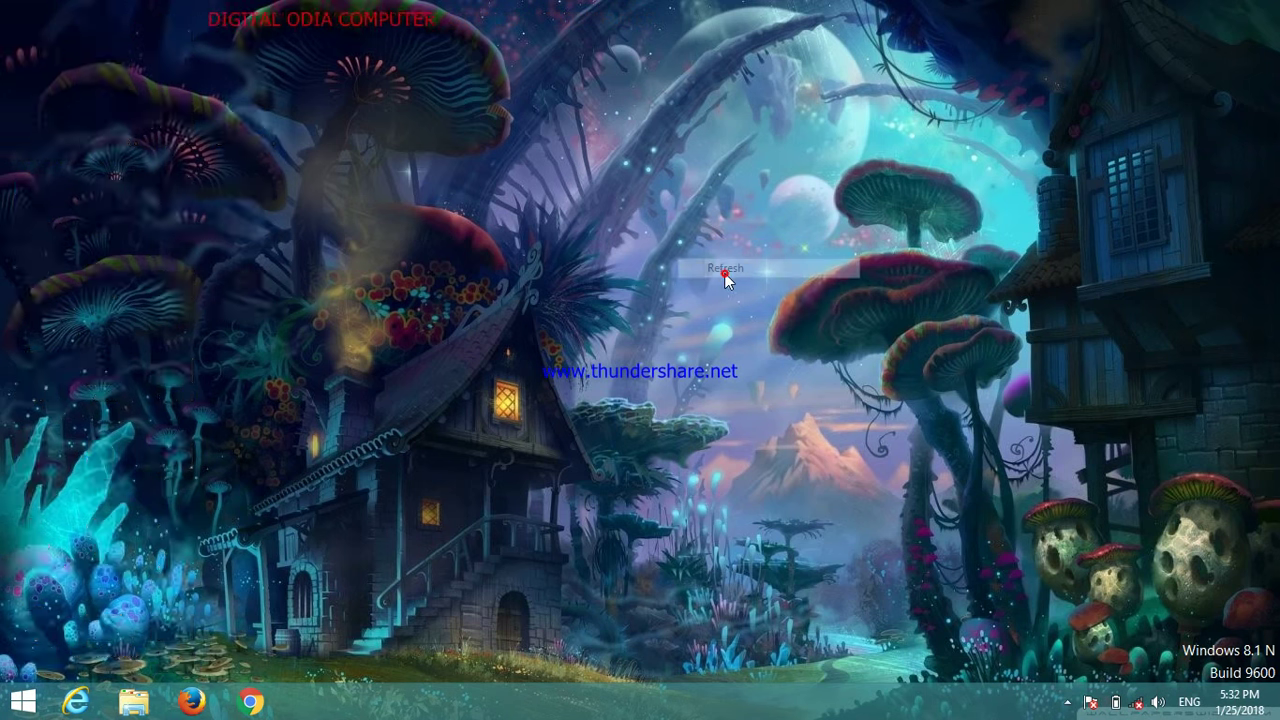
{"action": "right_click", "coordinate": [602, 229]}
{"action": "left_click", "coordinate": [650, 276]}
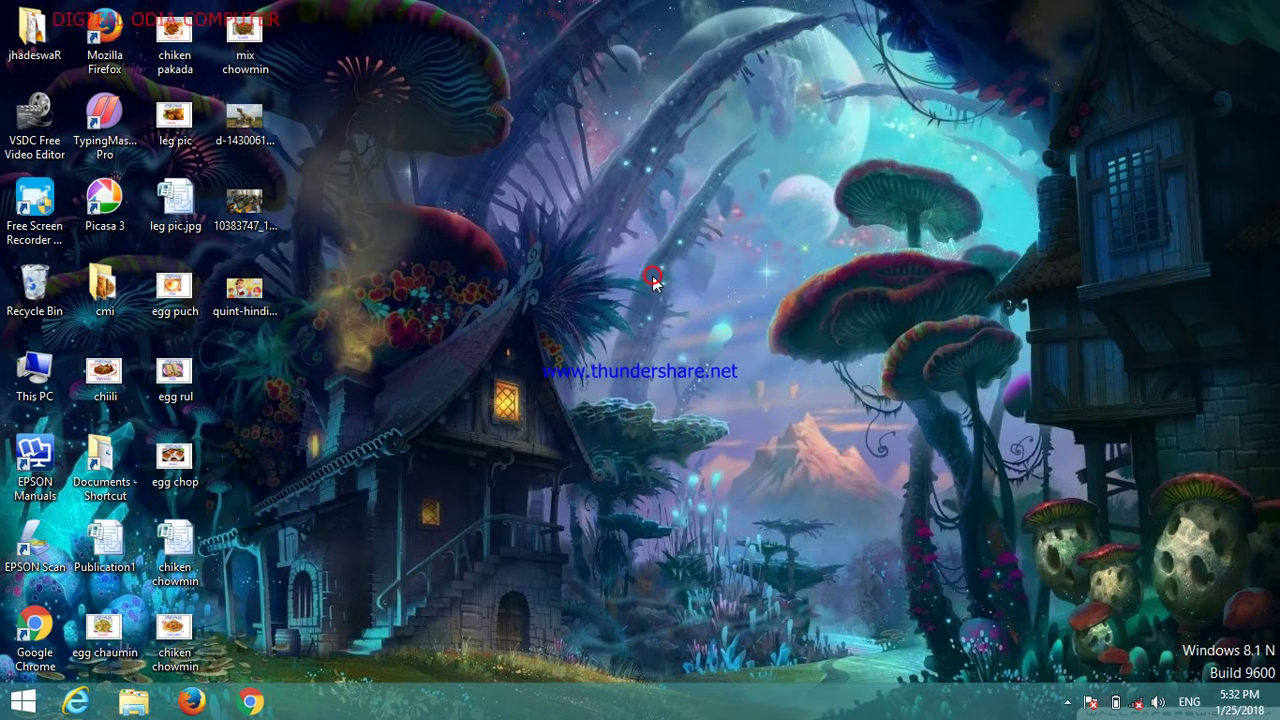
{"action": "right_click", "coordinate": [652, 274]}
{"action": "left_click", "coordinate": [729, 328]}
{"action": "right_click", "coordinate": [617, 241]}
{"action": "left_click", "coordinate": [673, 294]}
{"action": "right_click", "coordinate": [637, 263]}
{"action": "left_click", "coordinate": [706, 321]}
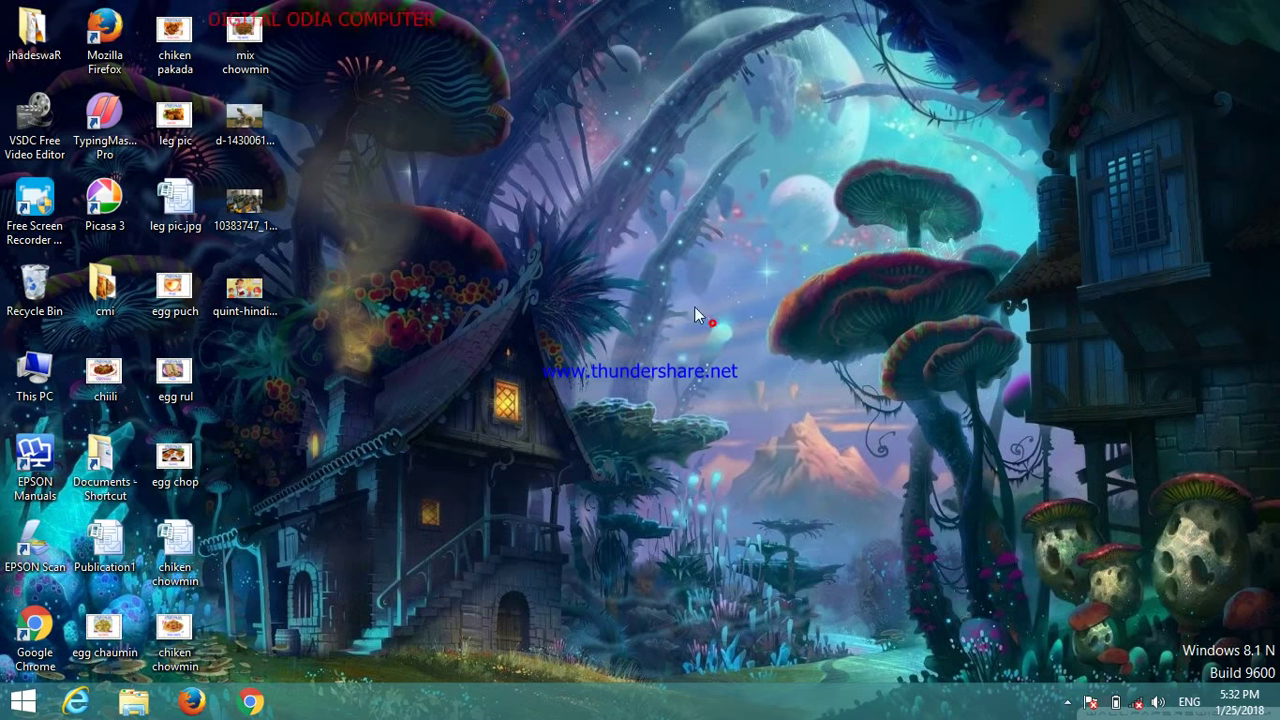
{"action": "right_click", "coordinate": [666, 282]}
{"action": "left_click", "coordinate": [718, 338]}
{"action": "right_click", "coordinate": [668, 277]}
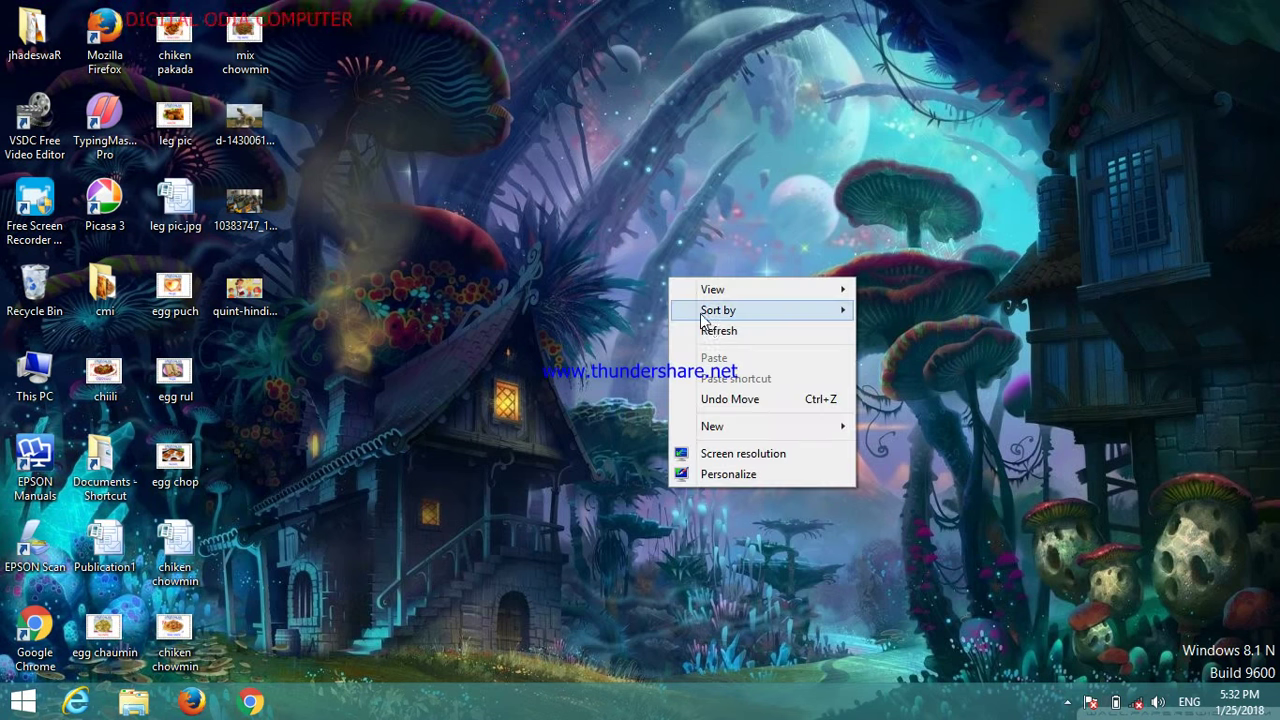
{"action": "left_click", "coordinate": [715, 333]}
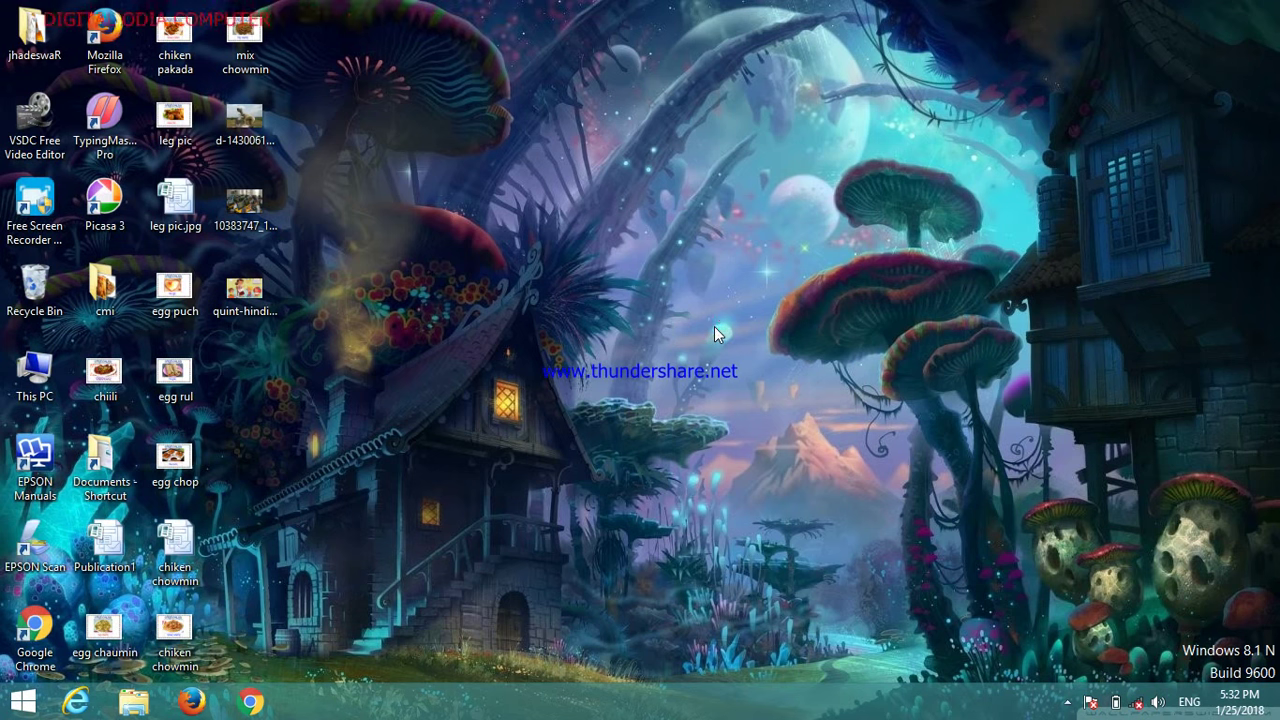
{"action": "right_click", "coordinate": [664, 261]}
{"action": "left_click", "coordinate": [715, 317]}
{"action": "right_click", "coordinate": [663, 244]}
{"action": "left_click", "coordinate": [720, 294]}
{"action": "right_click", "coordinate": [643, 233]}
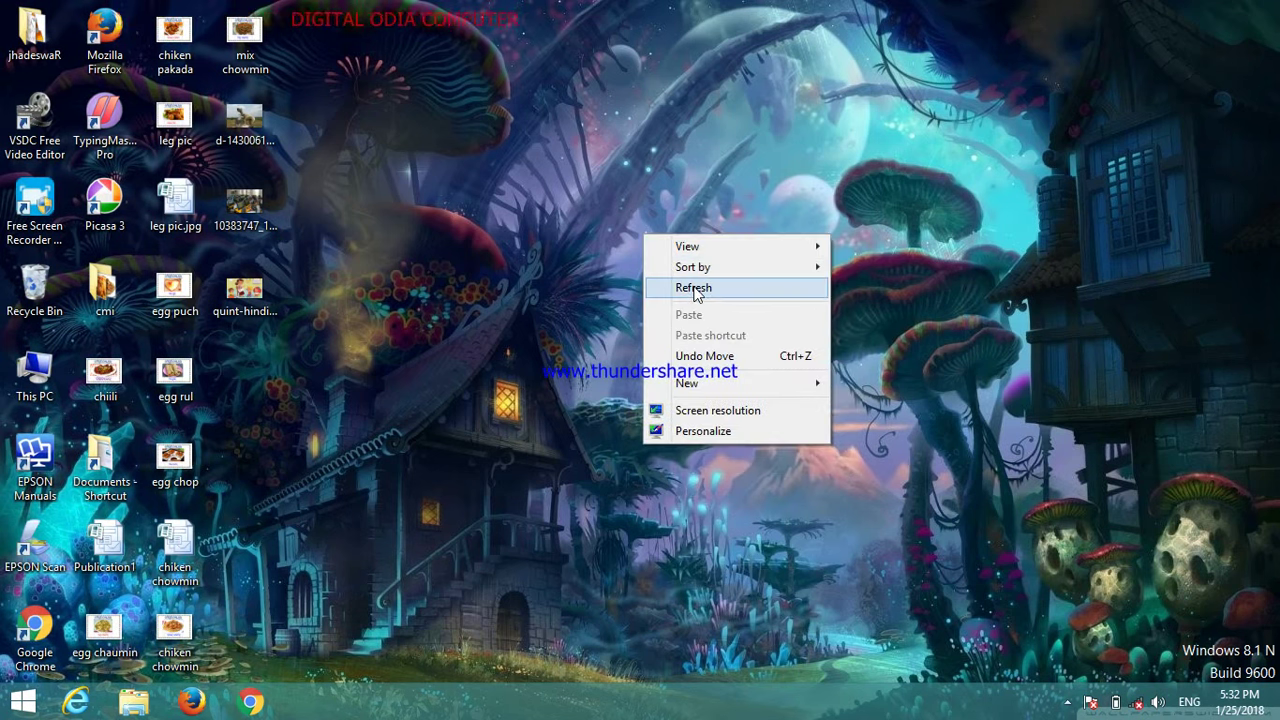
{"action": "left_click", "coordinate": [700, 290]}
{"action": "right_click", "coordinate": [659, 255]}
{"action": "left_click", "coordinate": [700, 308]}
{"action": "right_click", "coordinate": [632, 243]}
{"action": "left_click", "coordinate": [678, 297]}
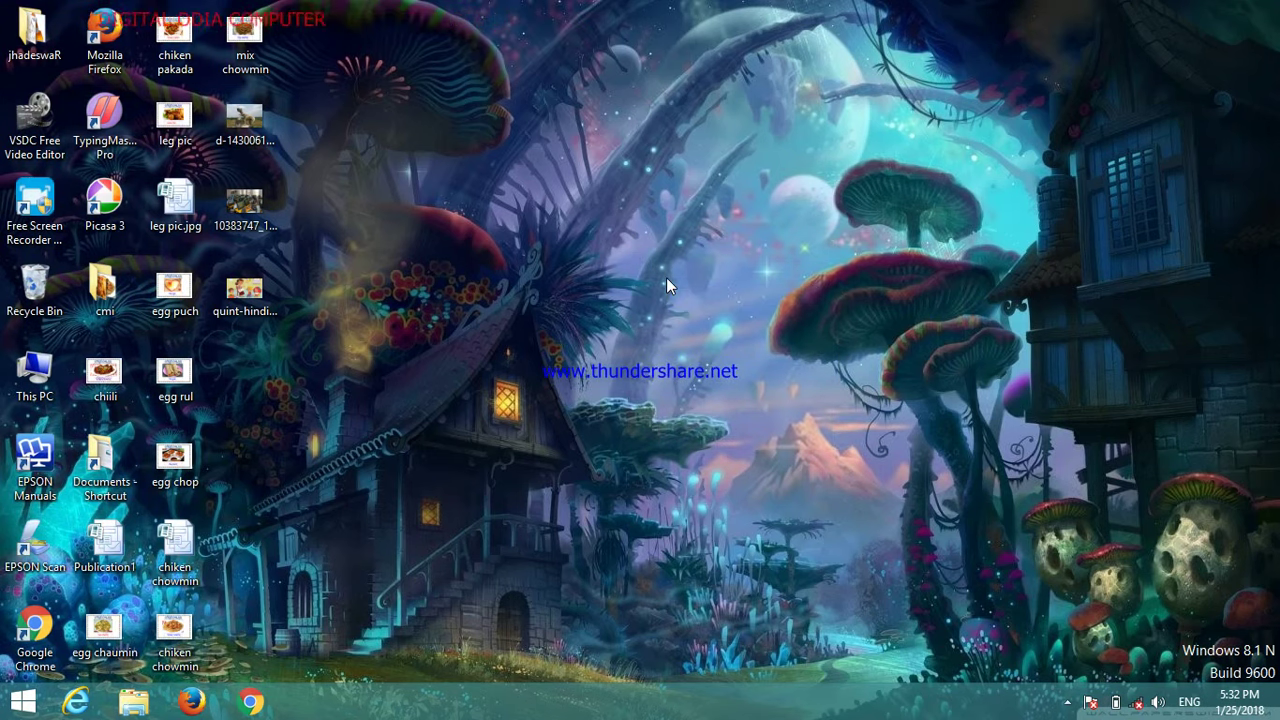
{"action": "right_click", "coordinate": [660, 231]}
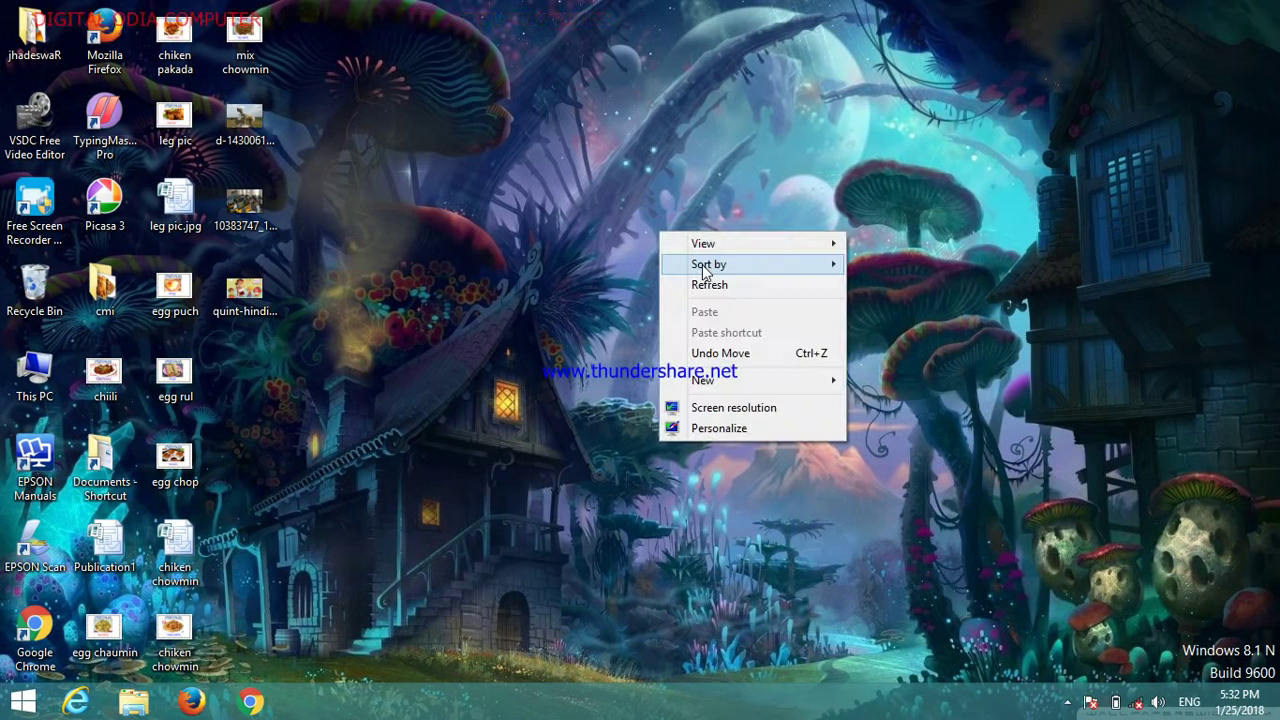
{"action": "left_click", "coordinate": [707, 284]}
{"action": "right_click", "coordinate": [637, 218]}
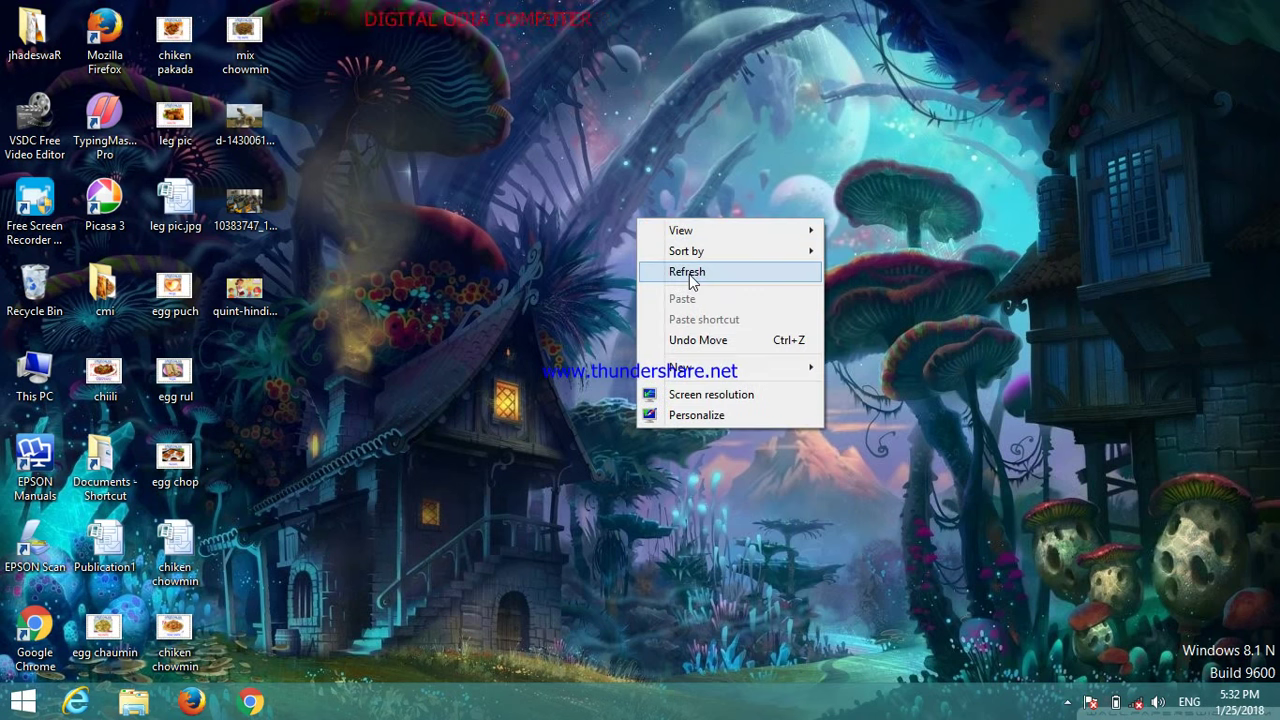
{"action": "left_click", "coordinate": [690, 276]}
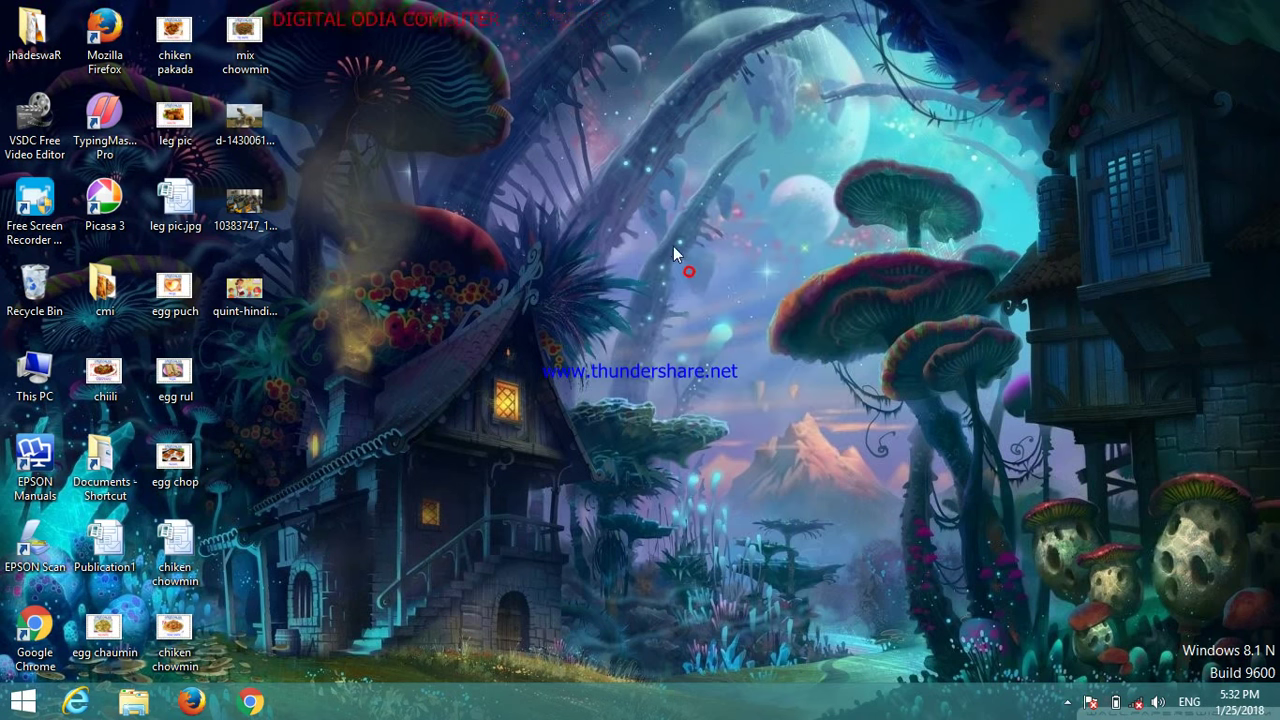
{"action": "right_click", "coordinate": [670, 241]}
{"action": "left_click", "coordinate": [715, 300]}
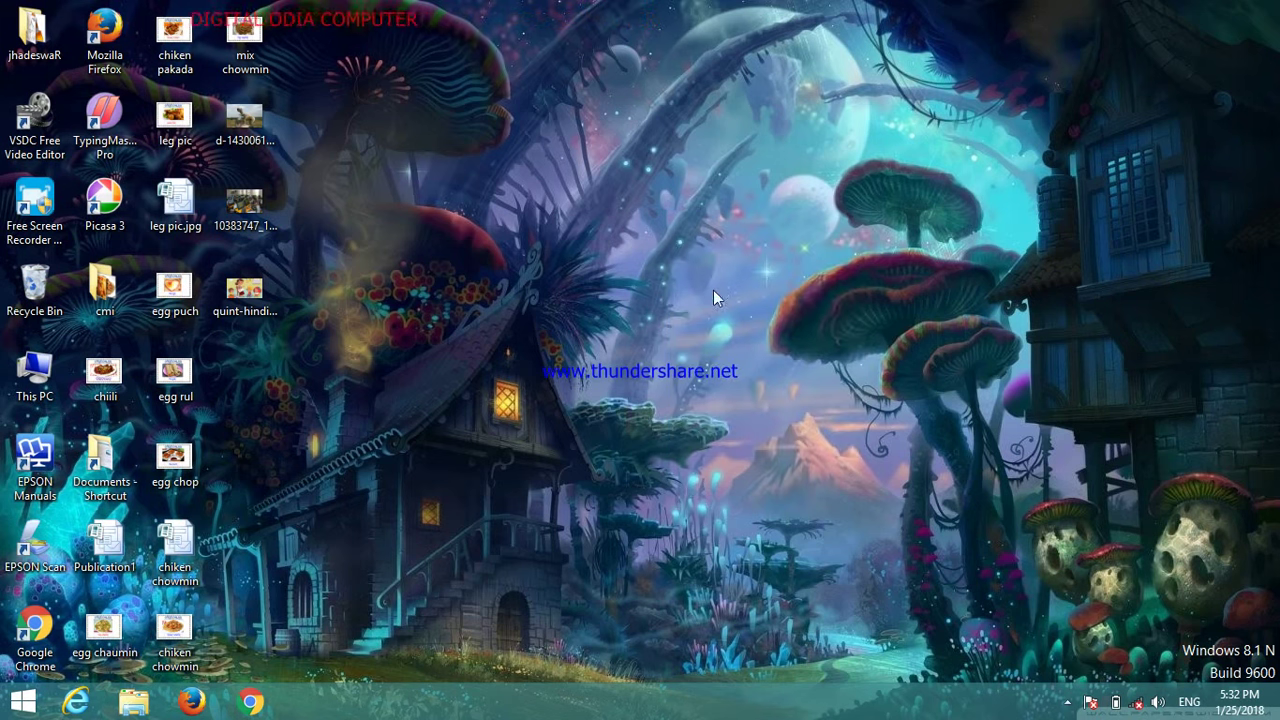
{"action": "right_click", "coordinate": [678, 224]}
{"action": "mouse_move", "coordinate": [775, 373]}
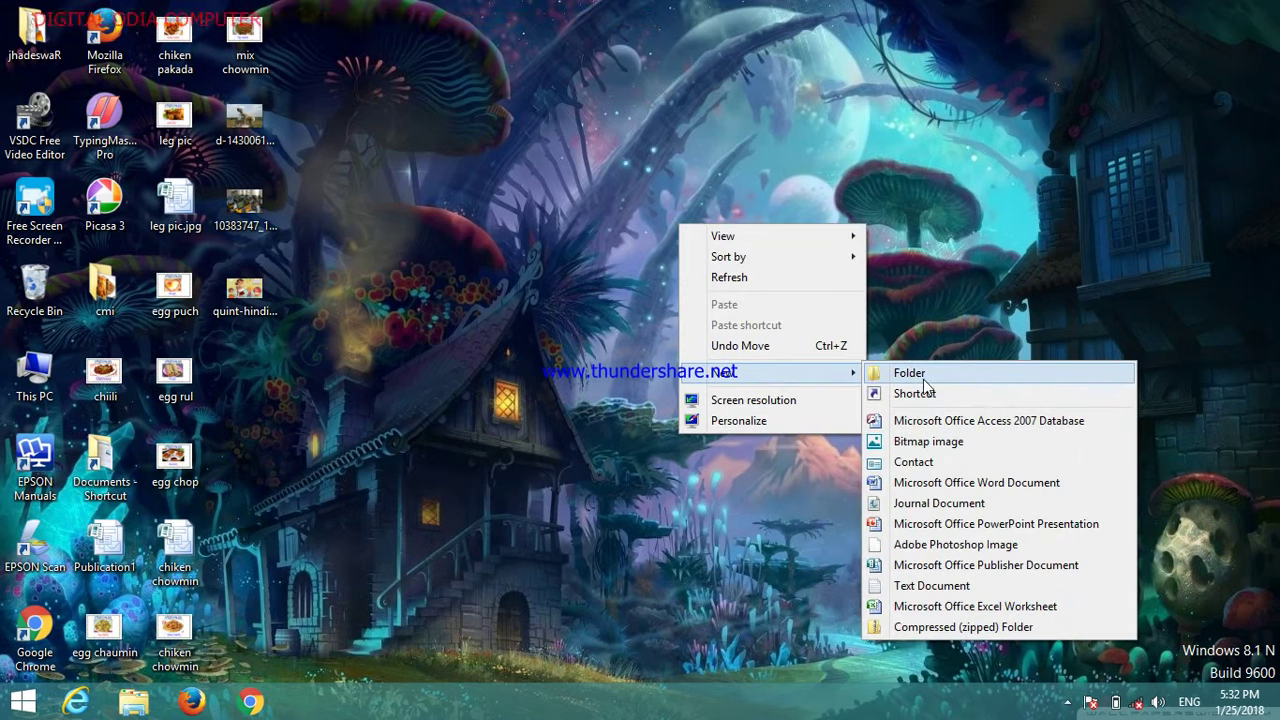
{"action": "left_click", "coordinate": [888, 250]}
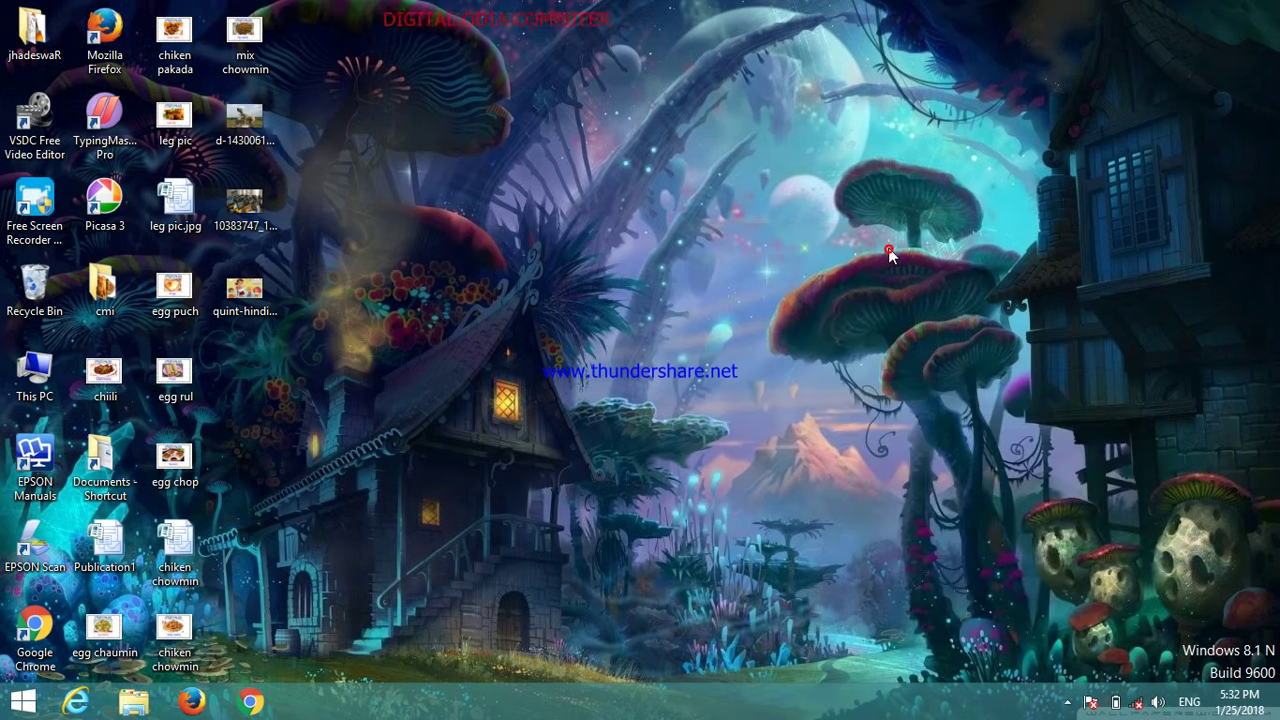
{"action": "right_click", "coordinate": [659, 204]}
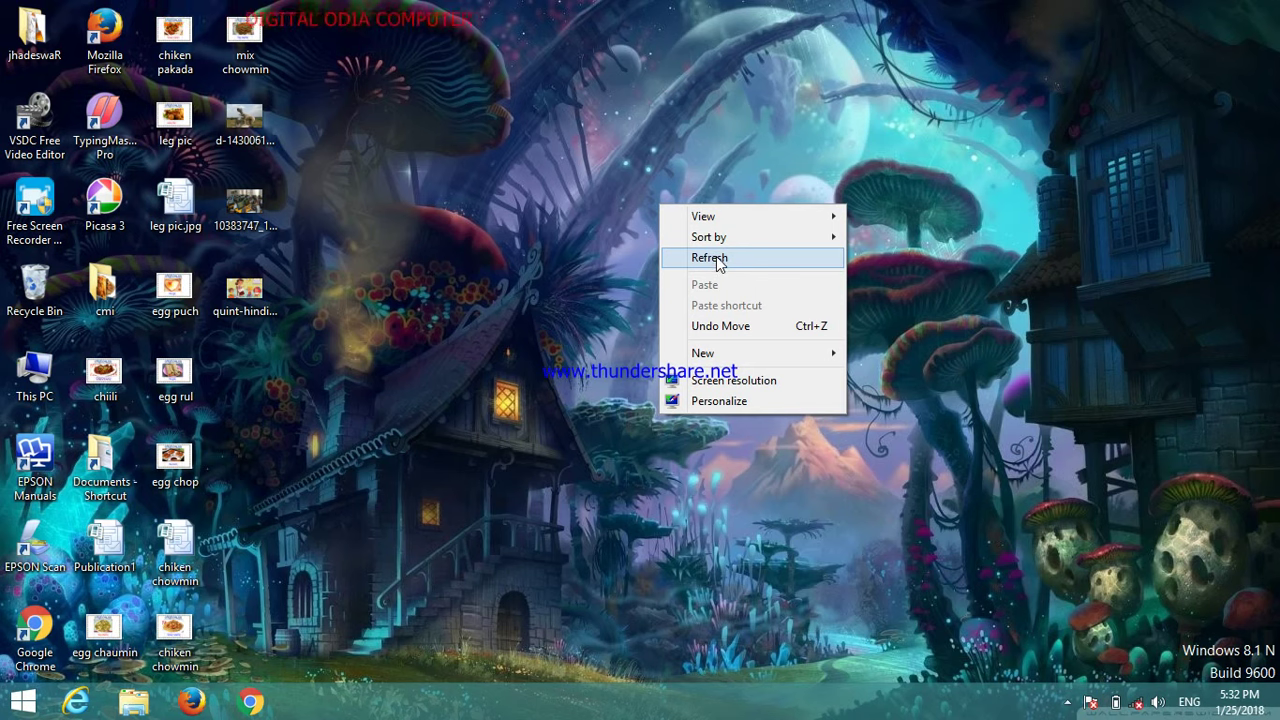
{"action": "left_click", "coordinate": [717, 258]}
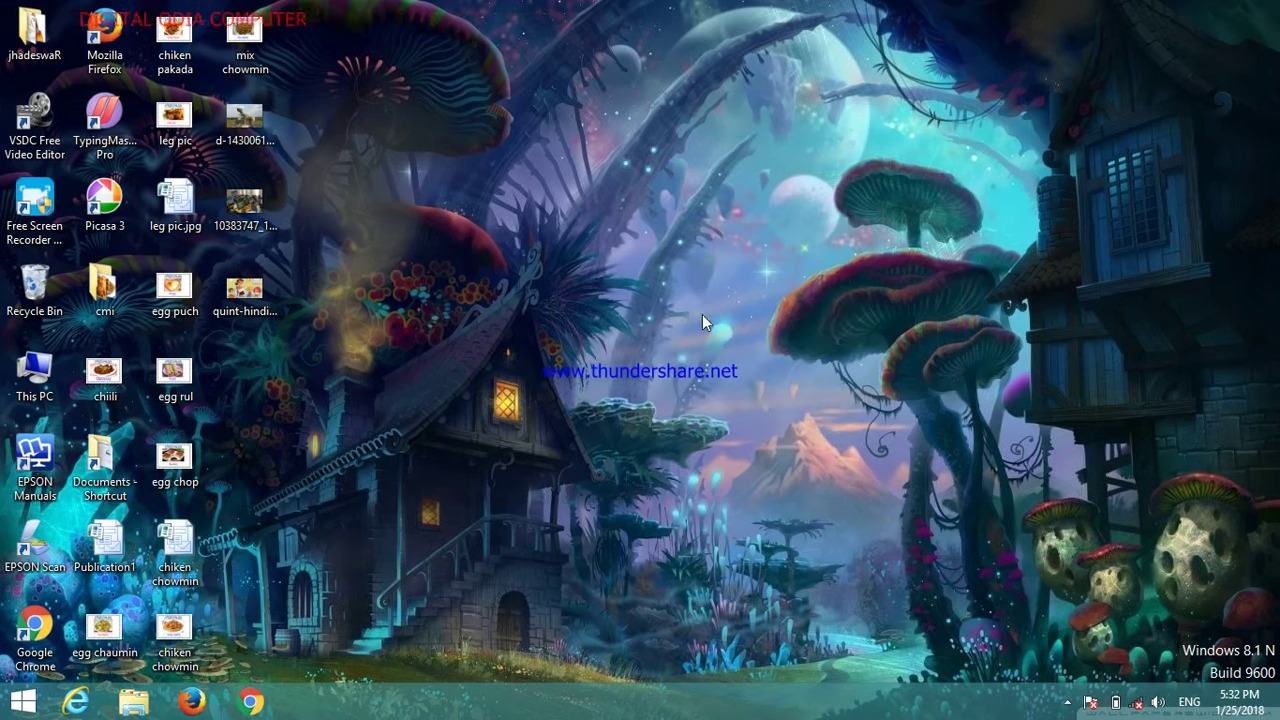
{"action": "left_click_drag", "start_coordinate": [738, 243], "coordinate": [663, 282]}
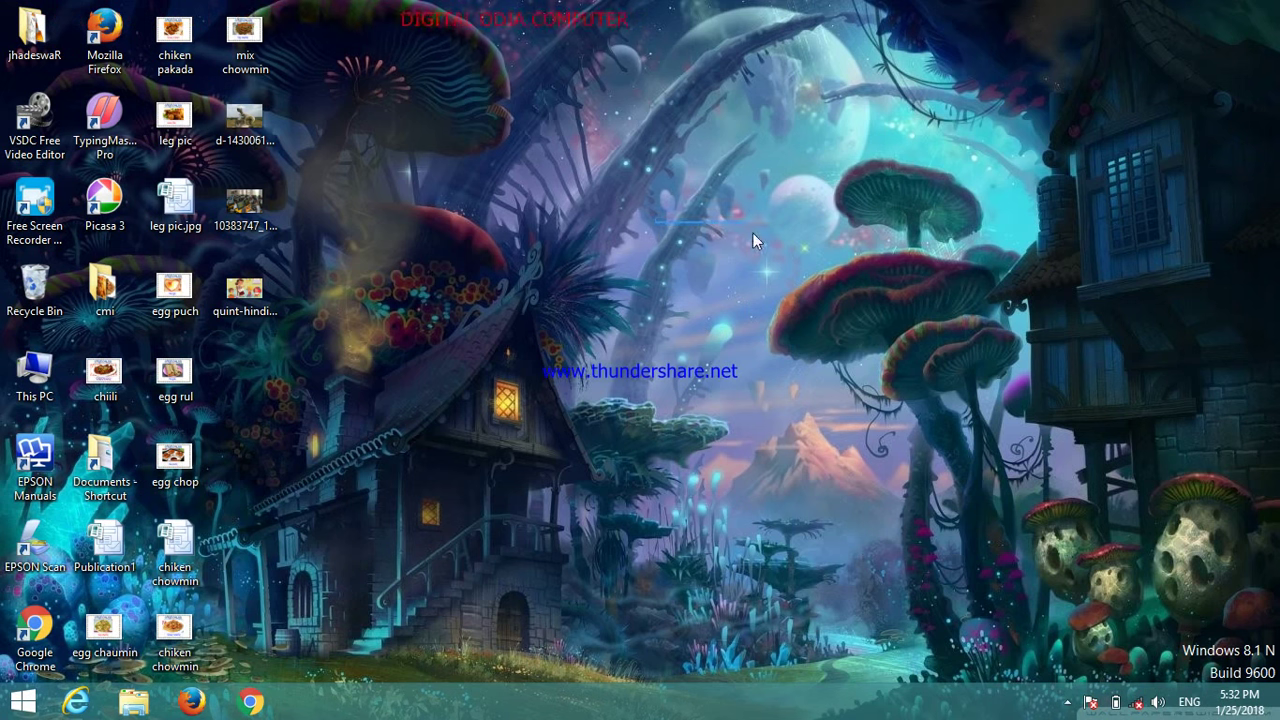
{"action": "right_click", "coordinate": [654, 222]}
{"action": "left_click", "coordinate": [635, 216]}
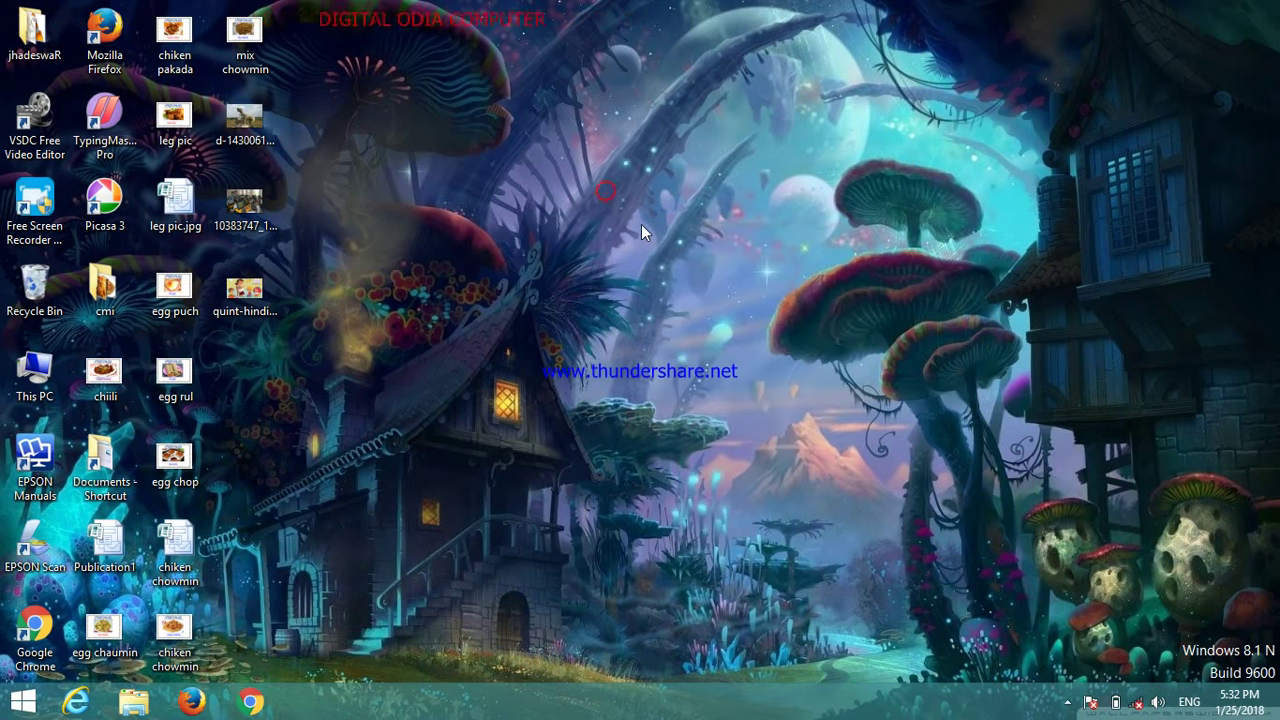
Create a new folder on the desktop and name it LILU
{"action": "right_click", "coordinate": [731, 234]}
{"action": "left_click", "coordinate": [690, 236]}
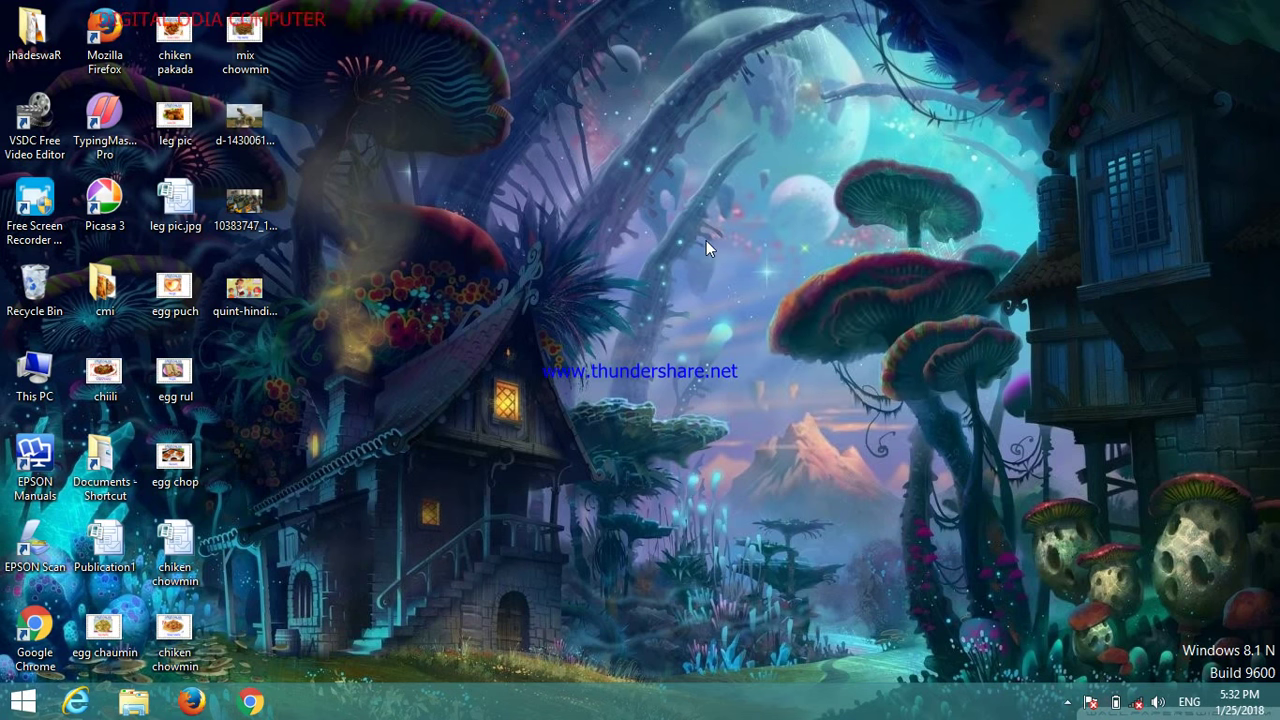
{"action": "right_click", "coordinate": [688, 222]}
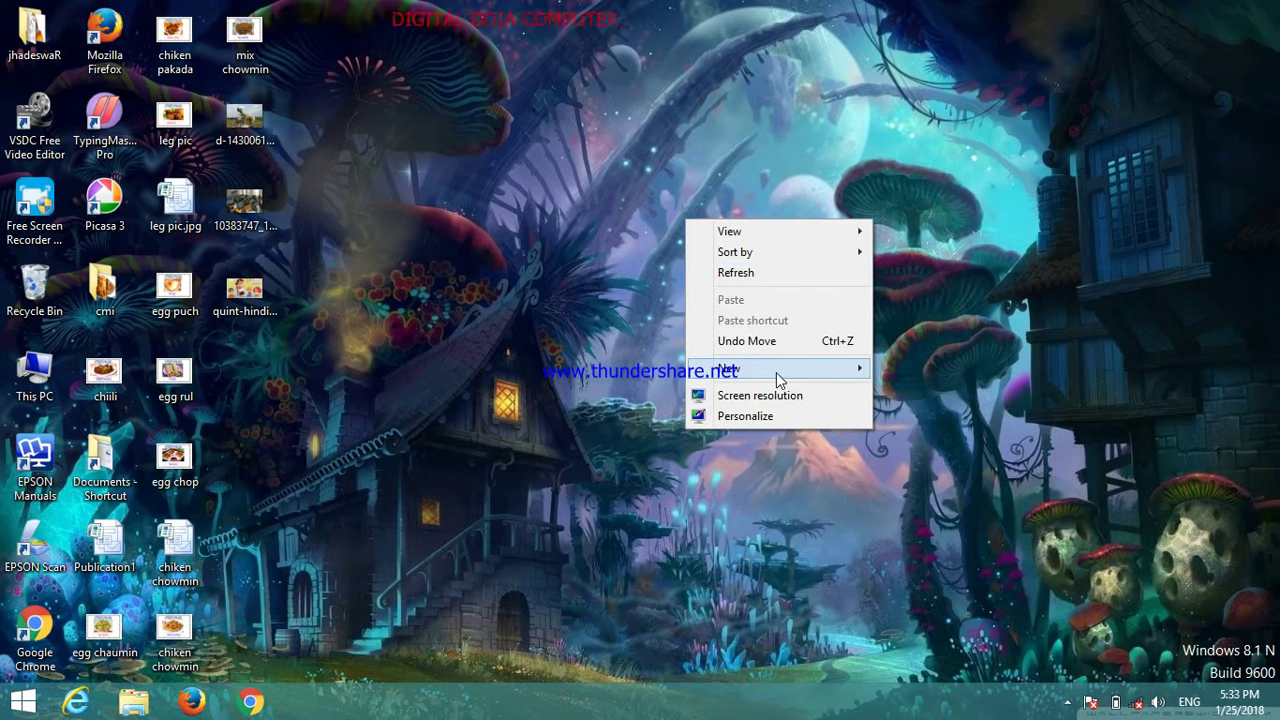
{"action": "mouse_move", "coordinate": [777, 372]}
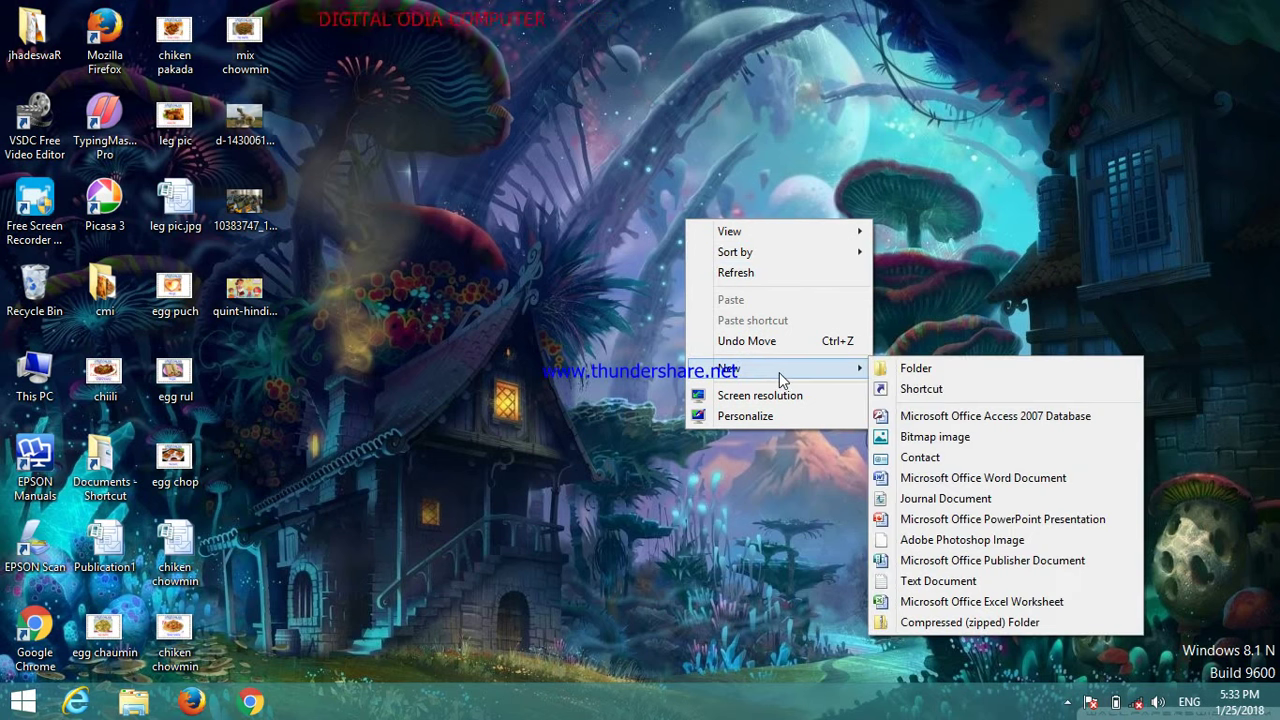
{"action": "left_click", "coordinate": [915, 368]}
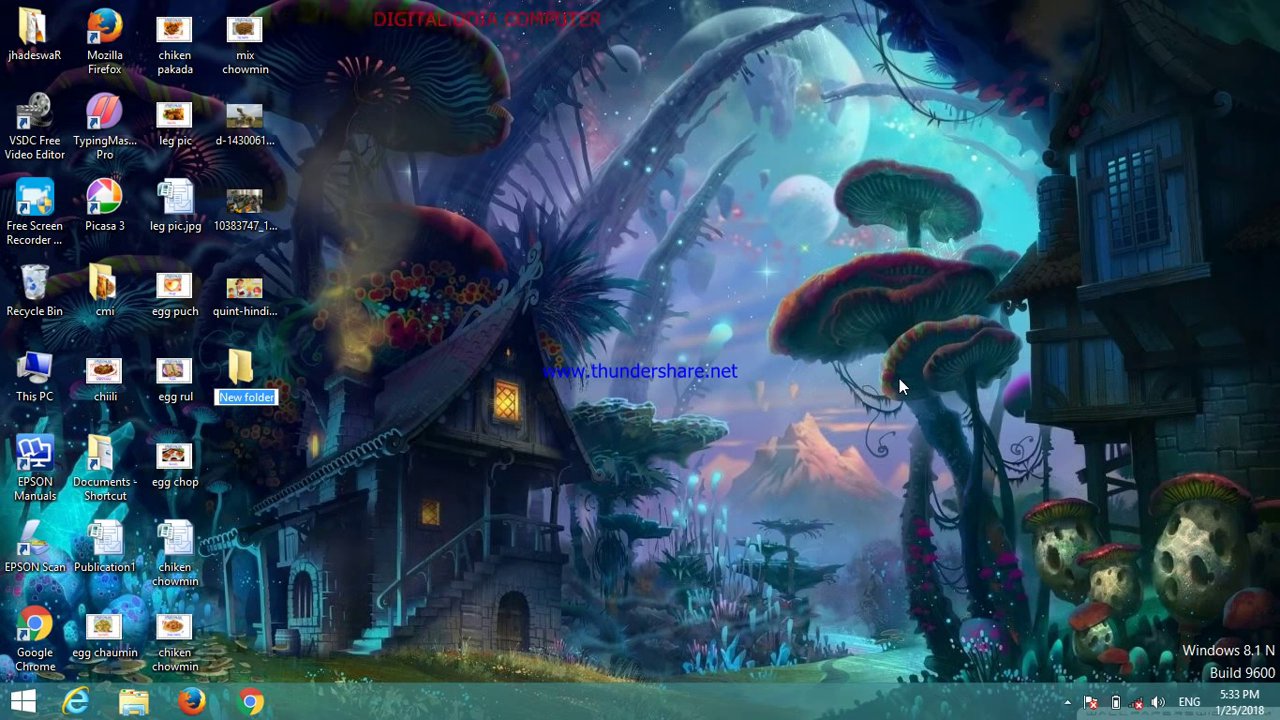
{"action": "type", "text": "LILU"}
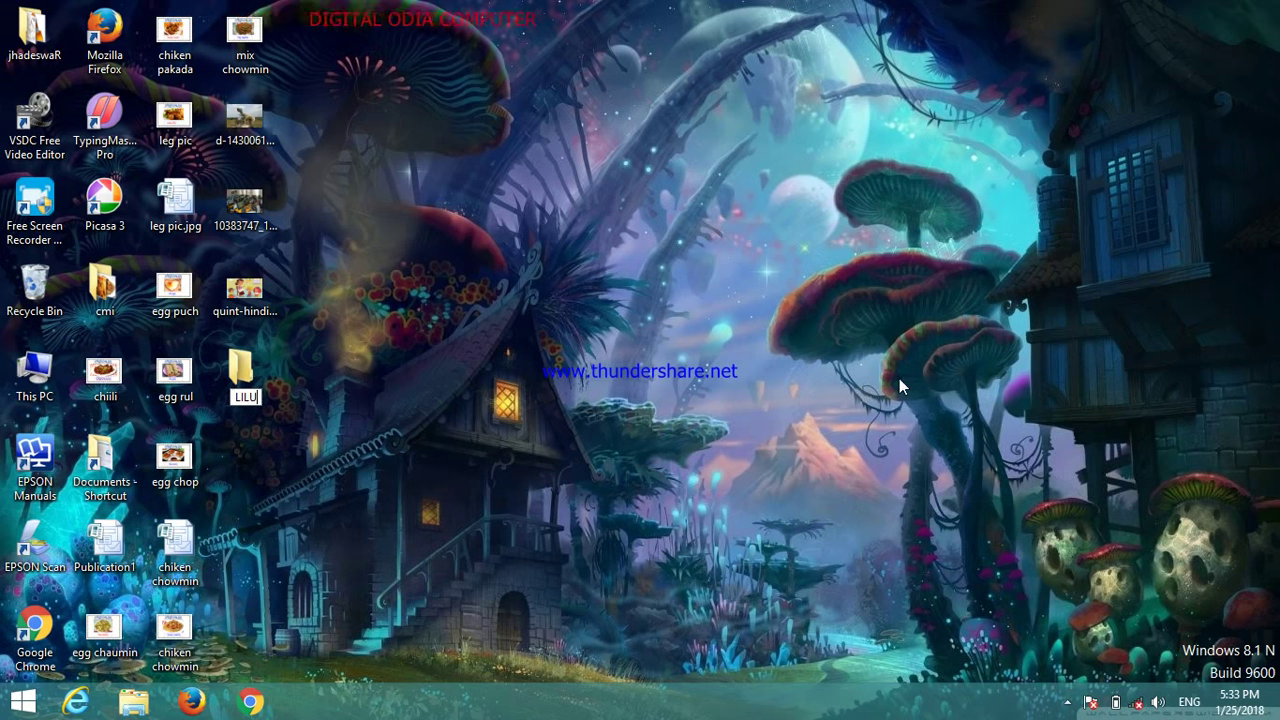
{"action": "key", "text": "Return"}
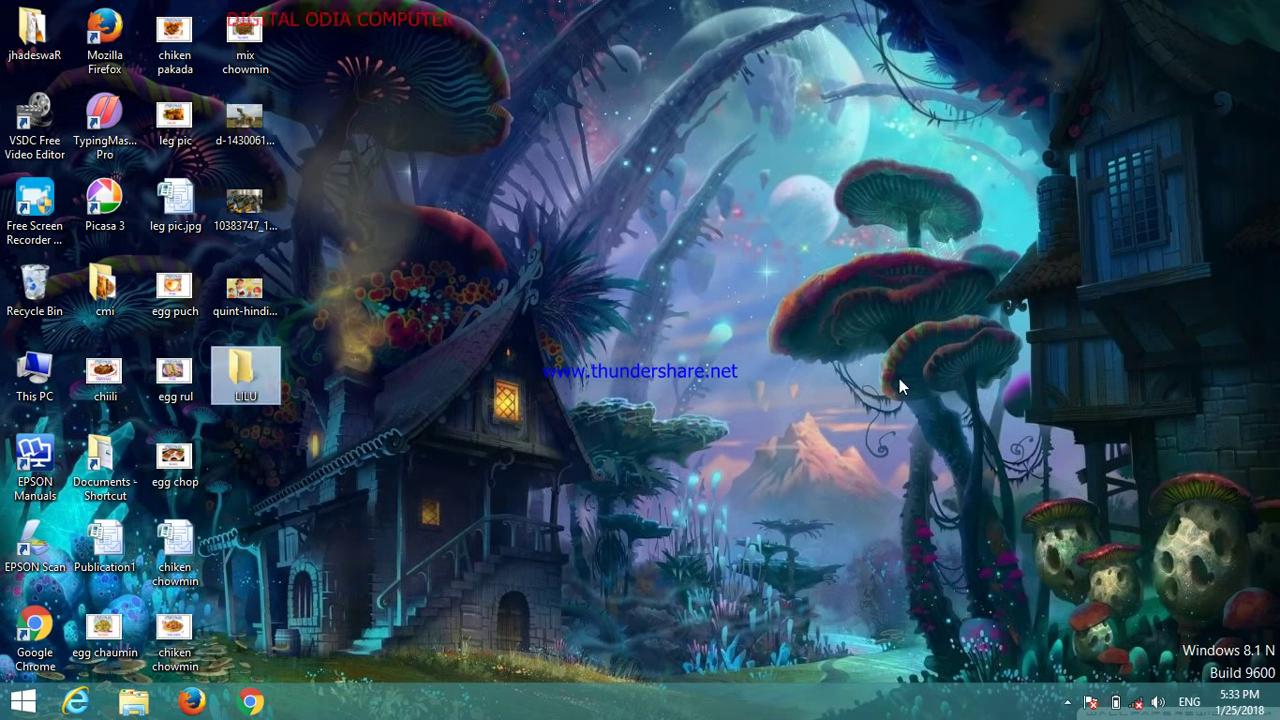
{"action": "right_click", "coordinate": [798, 271]}
{"action": "left_click", "coordinate": [845, 324]}
{"action": "right_click", "coordinate": [790, 259]}
{"action": "left_click", "coordinate": [841, 315]}
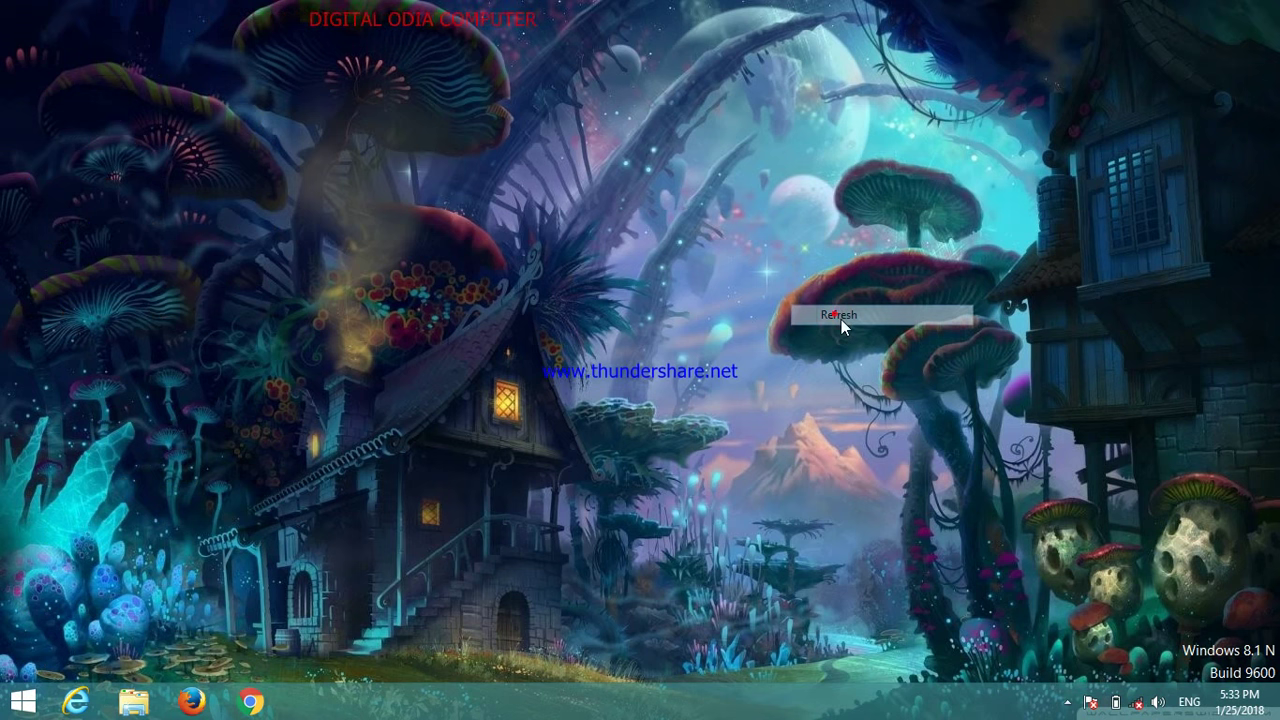
{"action": "right_click", "coordinate": [756, 265]}
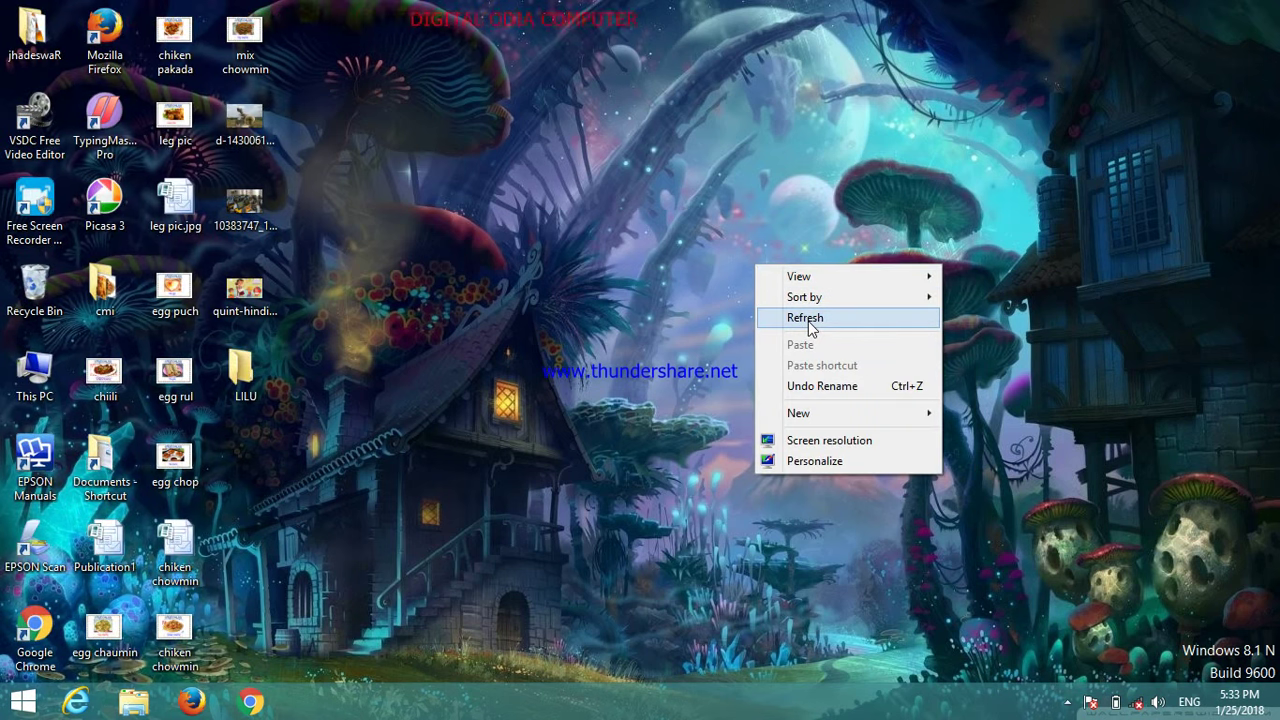
{"action": "left_click", "coordinate": [809, 322]}
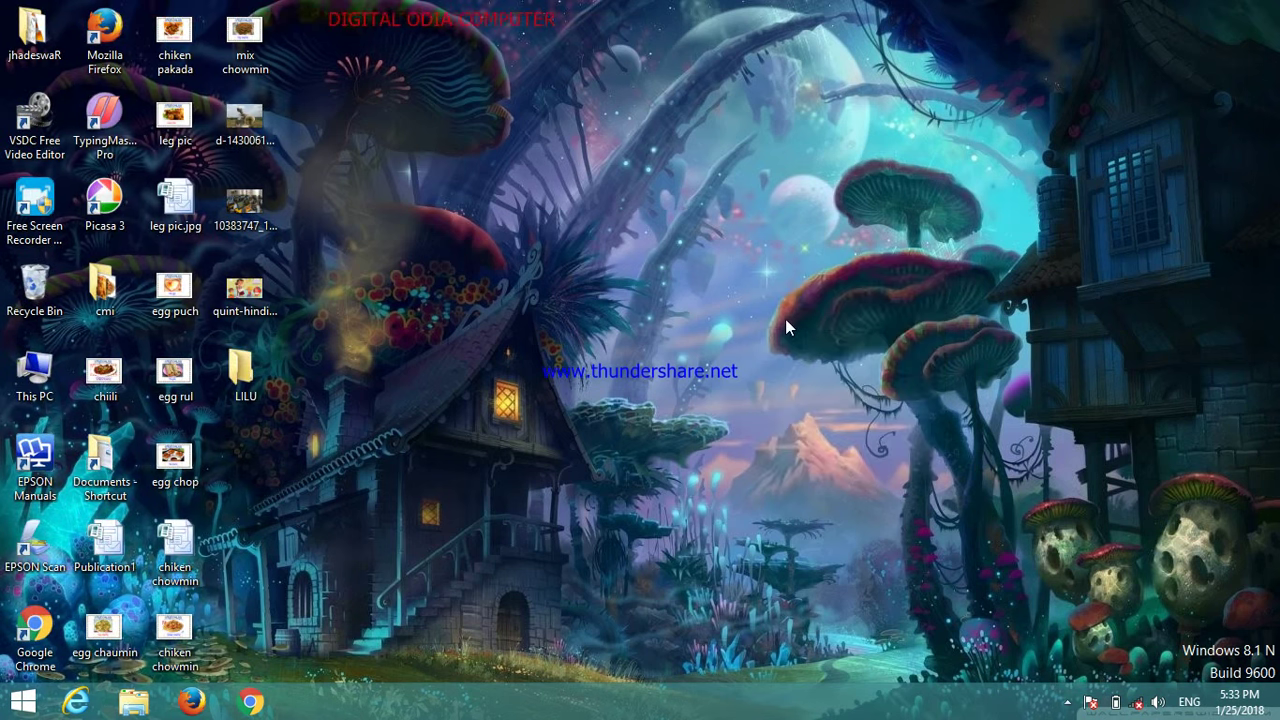
Create a second desktop folder, try to name it LILU as well, and decline merging it with the existing folder
{"action": "right_click", "coordinate": [623, 246]}
{"action": "mouse_move", "coordinate": [734, 396]}
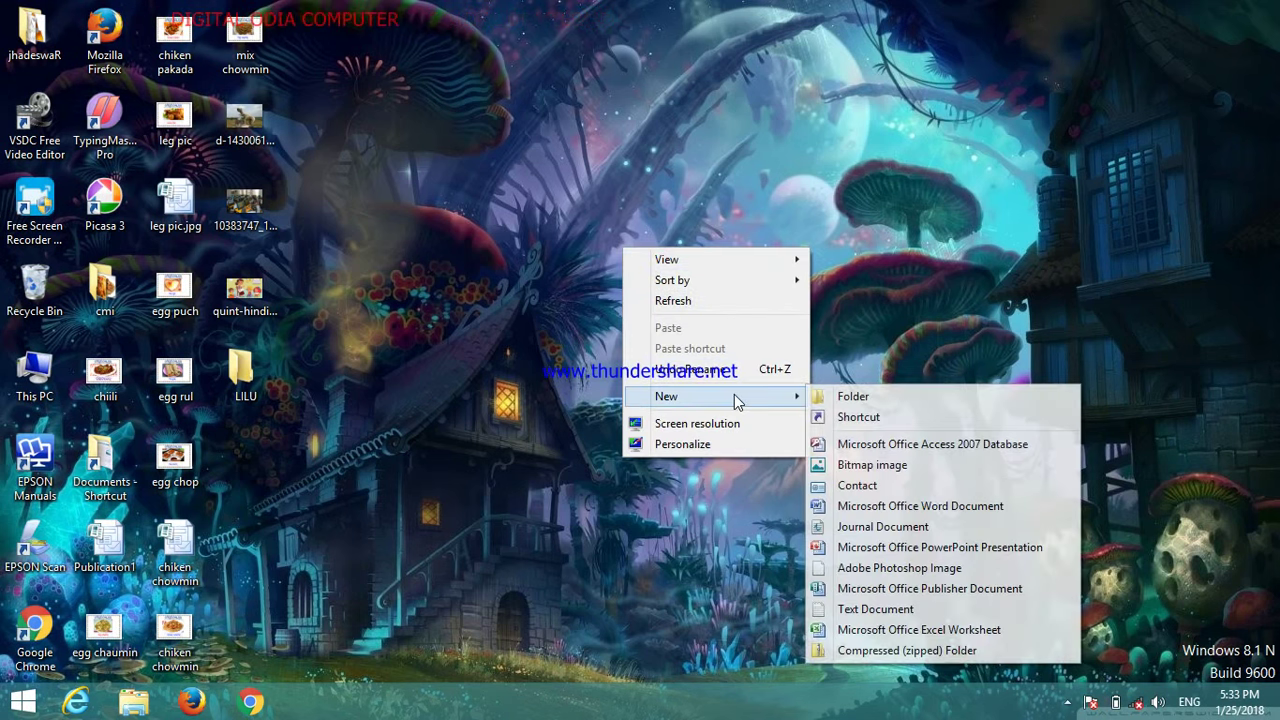
{"action": "left_click", "coordinate": [902, 397]}
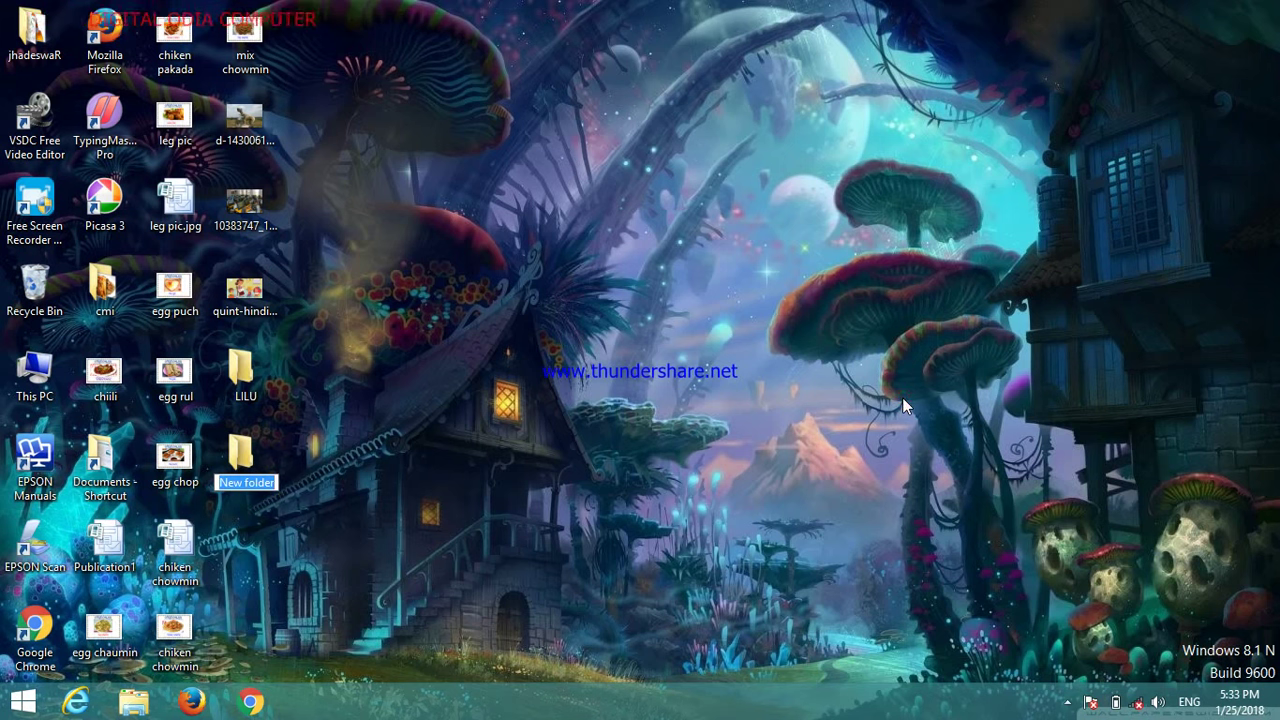
{"action": "type", "text": "LILU"}
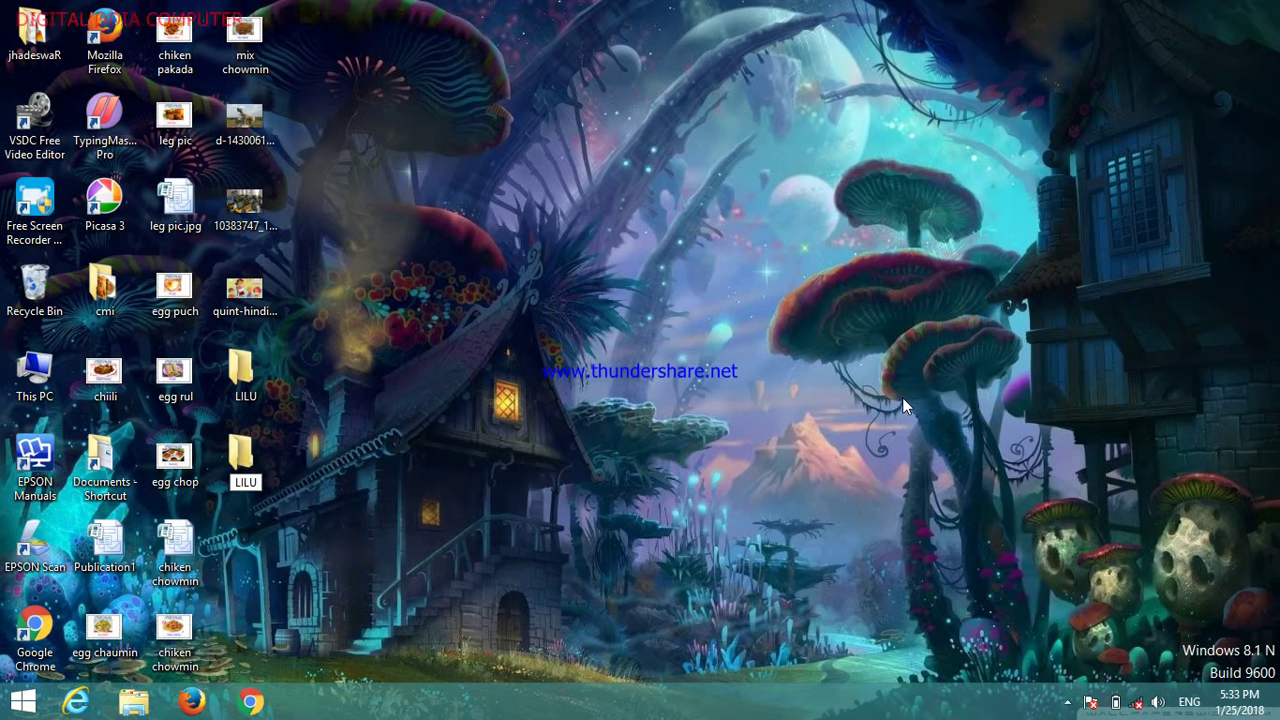
{"action": "key", "text": "Return"}
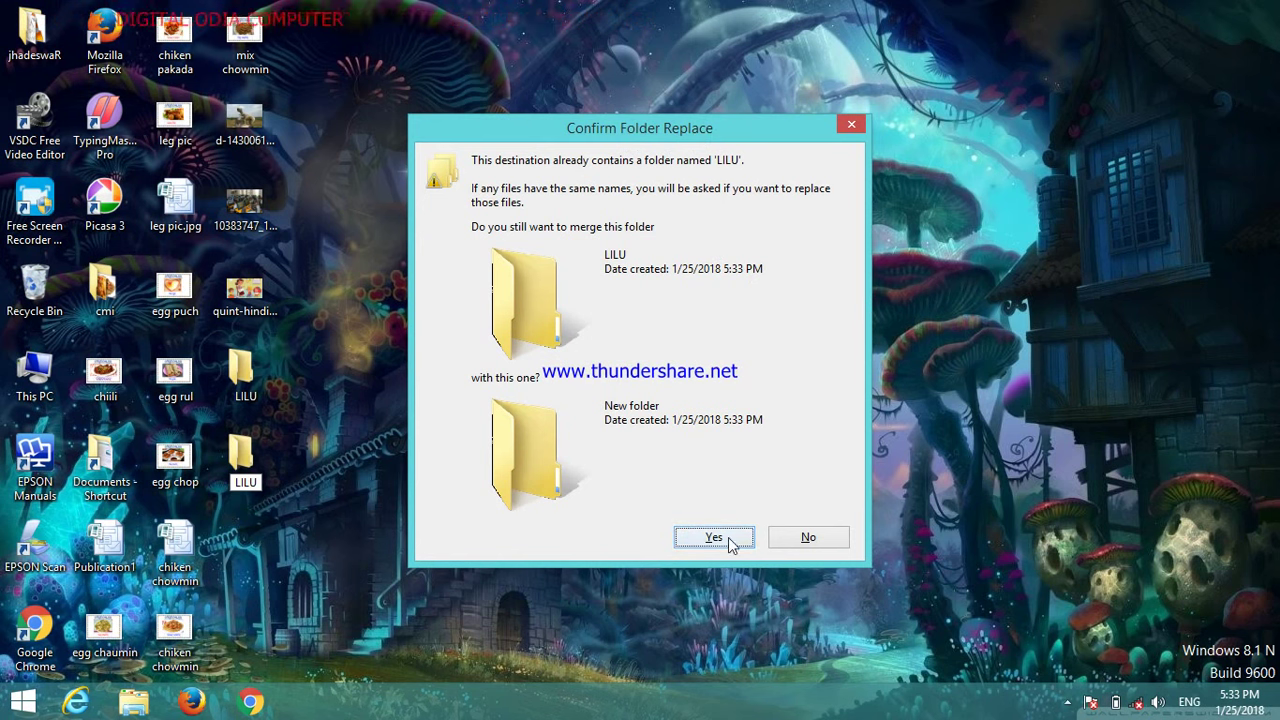
{"action": "left_click", "coordinate": [808, 538]}
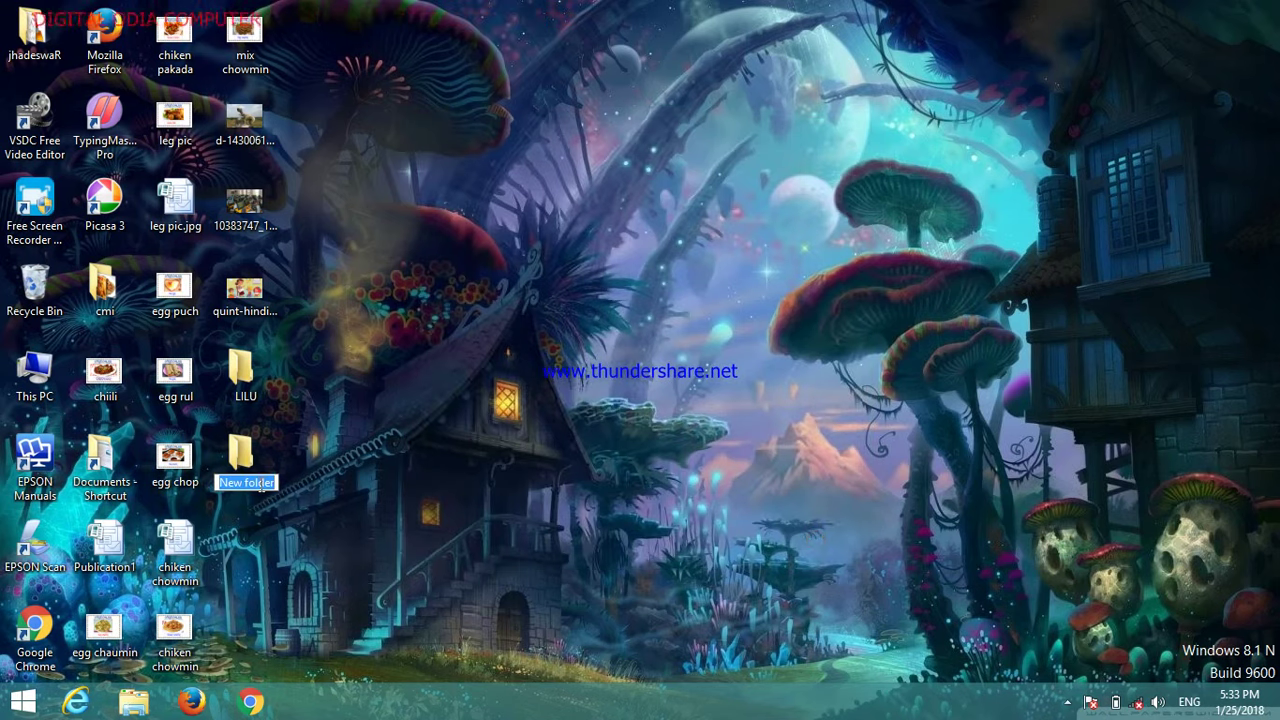
Name the new folder LILU again, accept merging it with the existing LILU folder, and refresh the desktop
{"action": "type", "text": "LILU"}
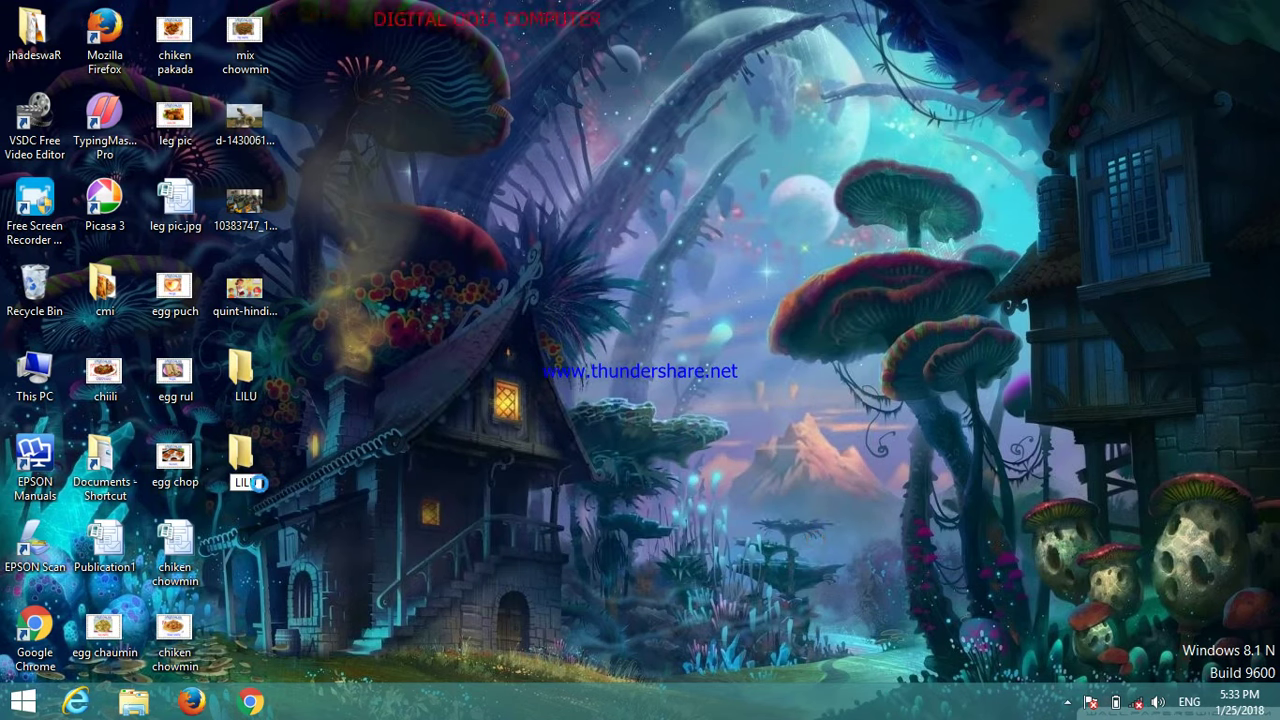
{"action": "key", "text": "Return"}
{"action": "left_click", "coordinate": [695, 537]}
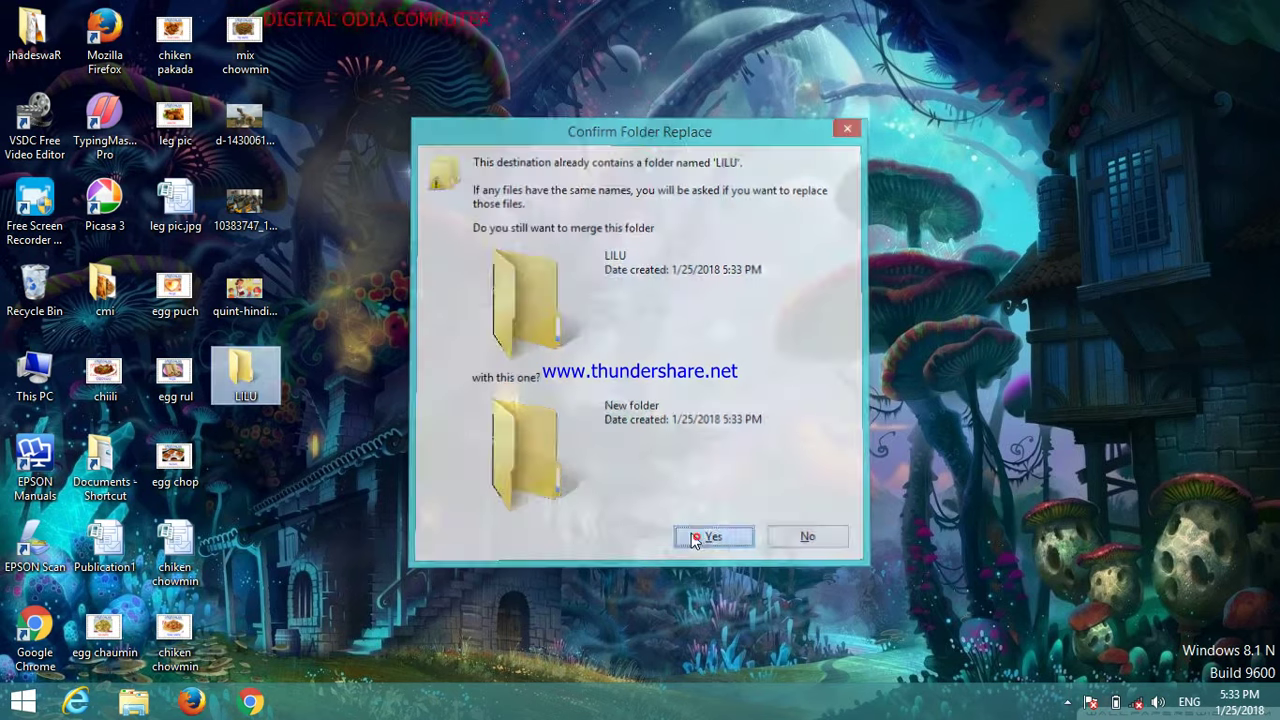
{"action": "left_click_drag", "start_coordinate": [327, 342], "coordinate": [249, 416]}
{"action": "right_click", "coordinate": [505, 366]}
{"action": "left_click", "coordinate": [590, 418]}
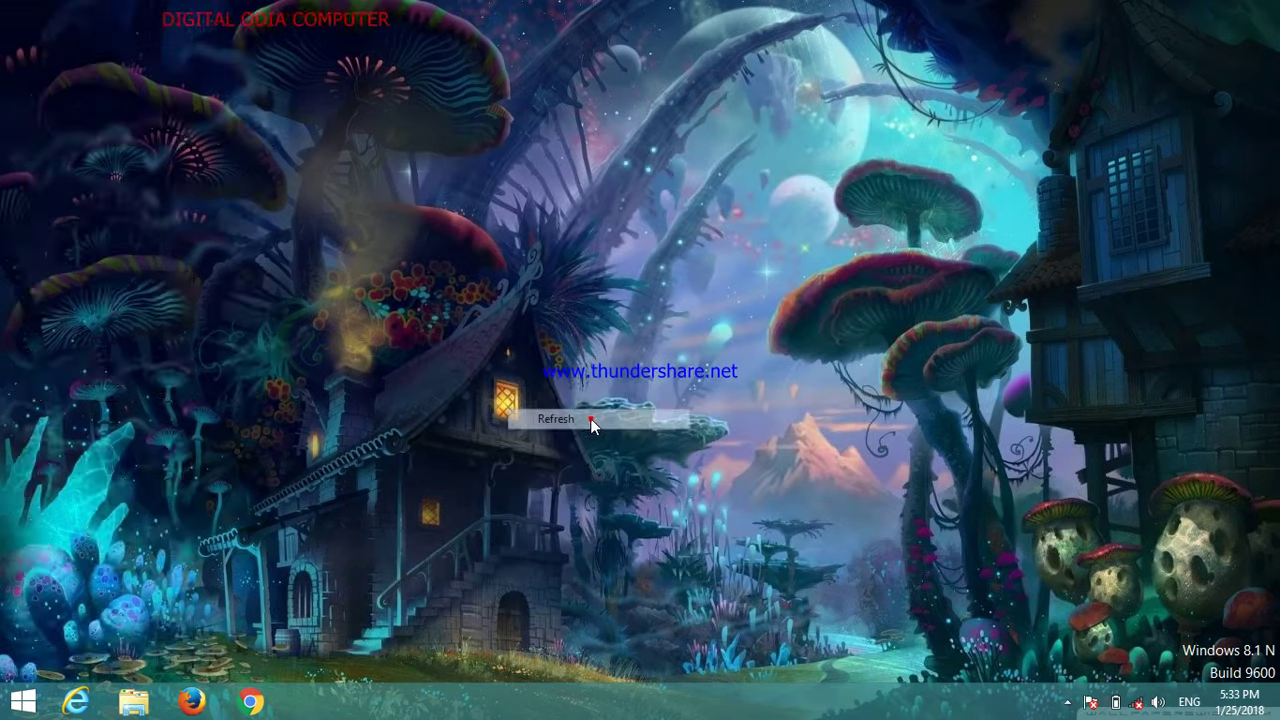
{"action": "right_click", "coordinate": [513, 295]}
{"action": "left_click", "coordinate": [560, 345]}
Create another desktop folder named LILU with a leading blank character in its name, and refresh the desktop
{"action": "right_click", "coordinate": [580, 343]}
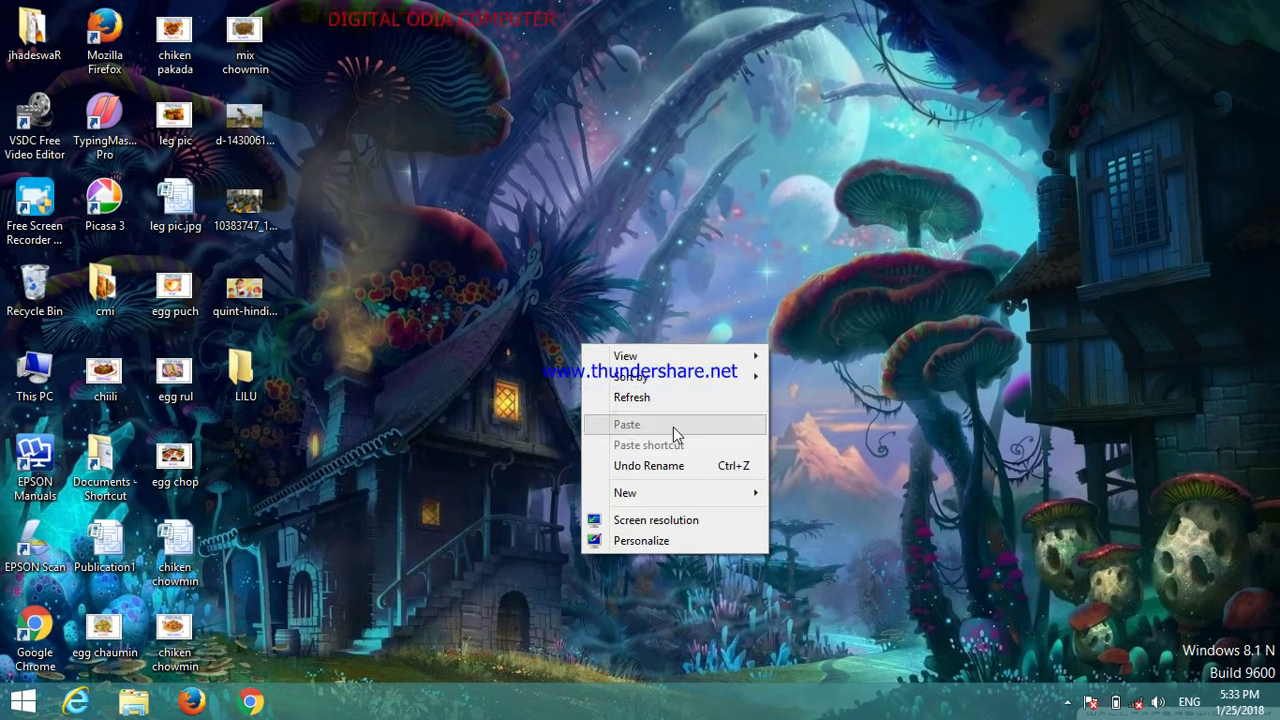
{"action": "left_click", "coordinate": [676, 495]}
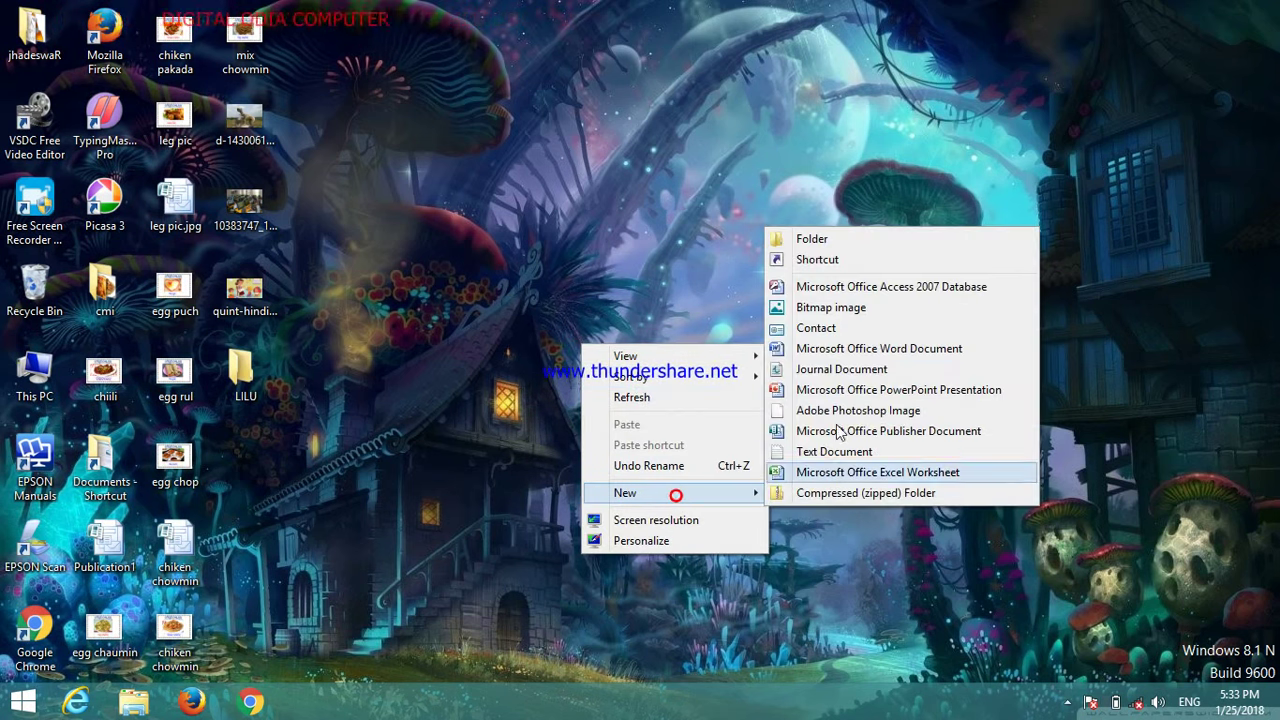
{"action": "left_click", "coordinate": [784, 248]}
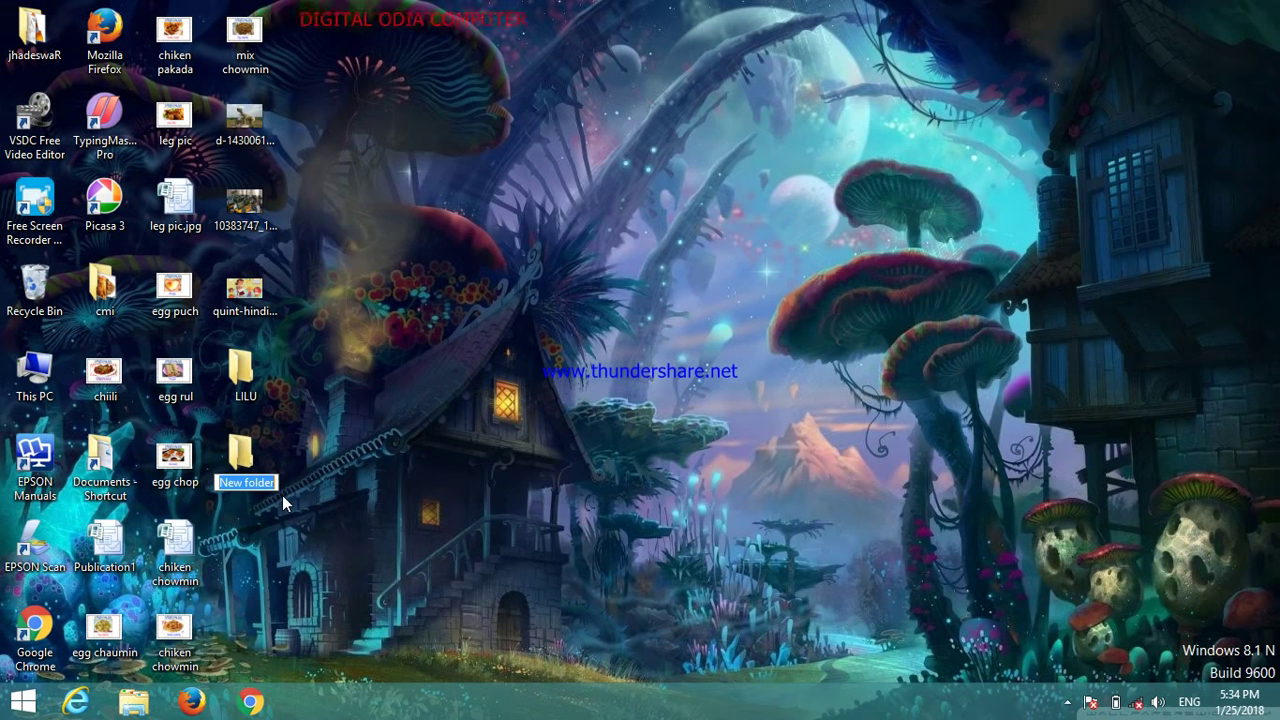
{"action": "key", "text": "BackSpace"}
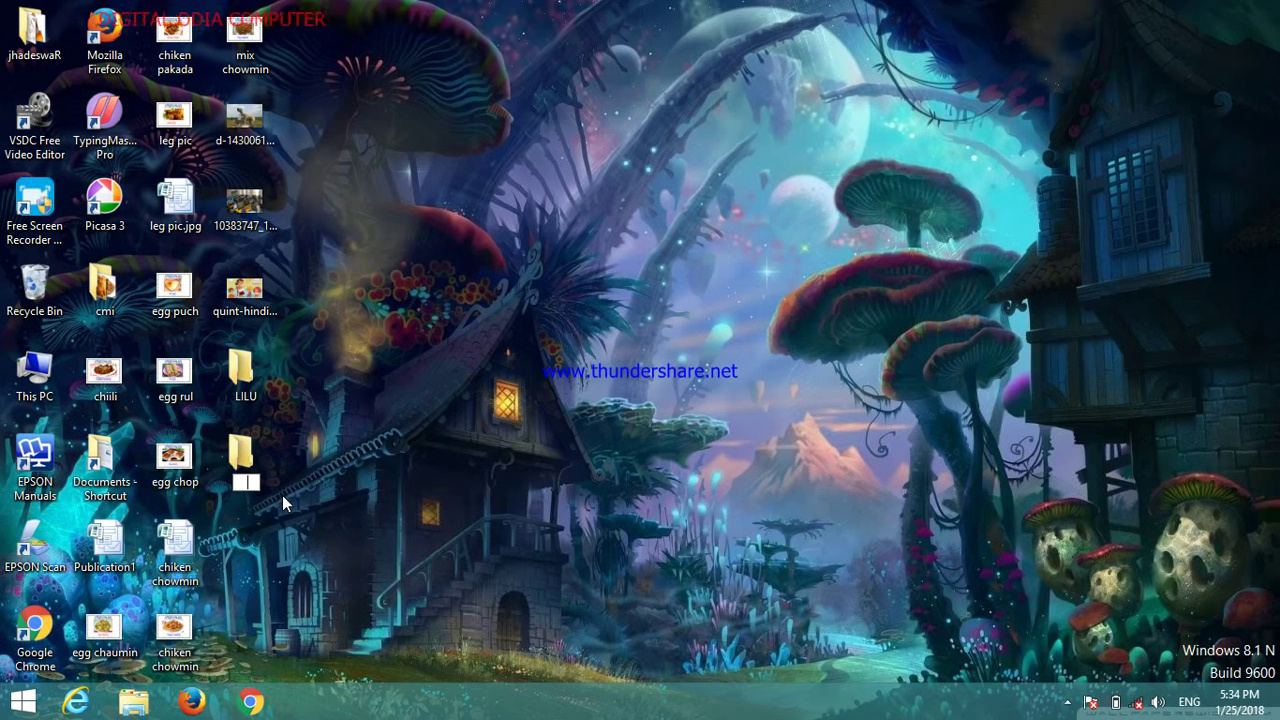
{"action": "type", "text": "LU"}
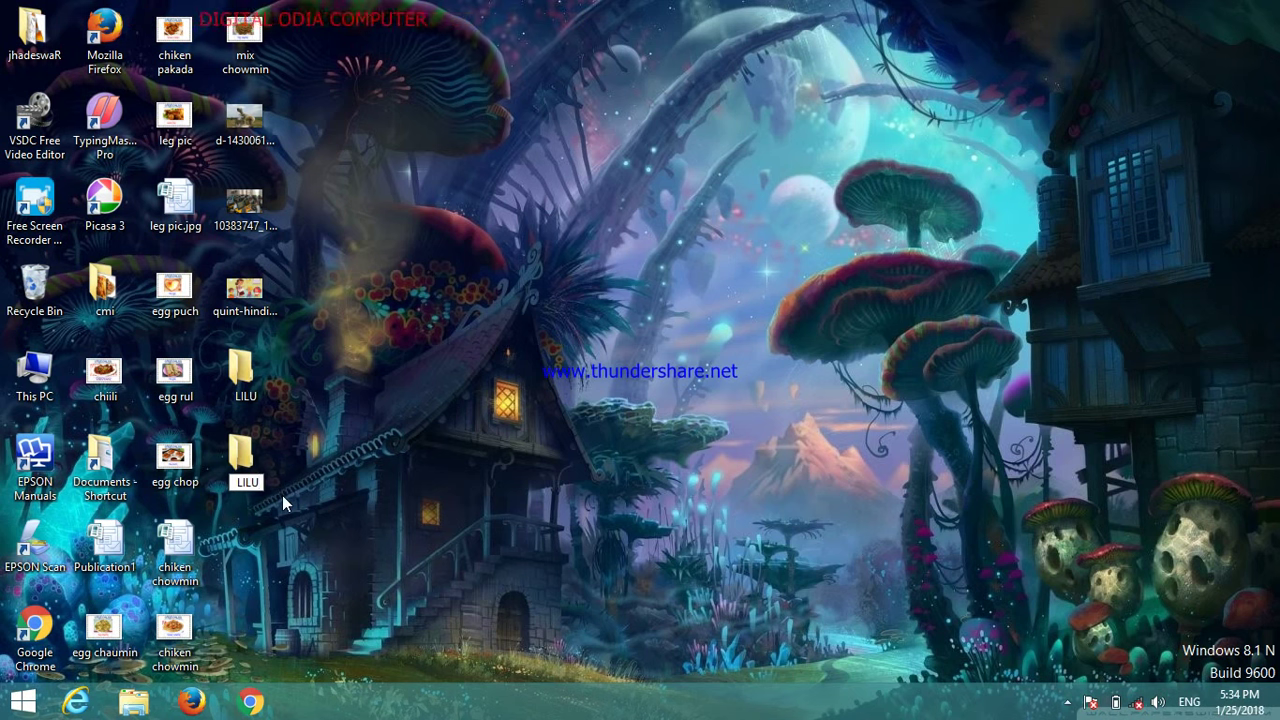
{"action": "key", "text": "Return"}
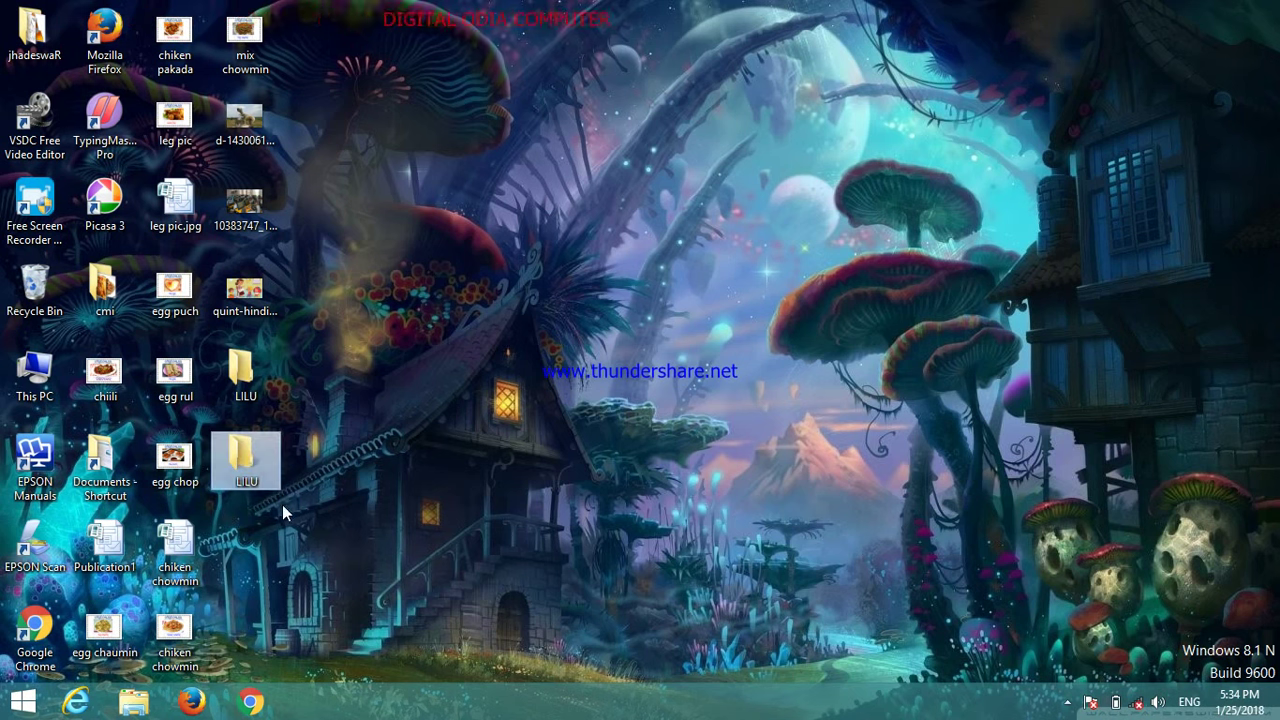
{"action": "left_click_drag", "start_coordinate": [305, 347], "coordinate": [263, 496]}
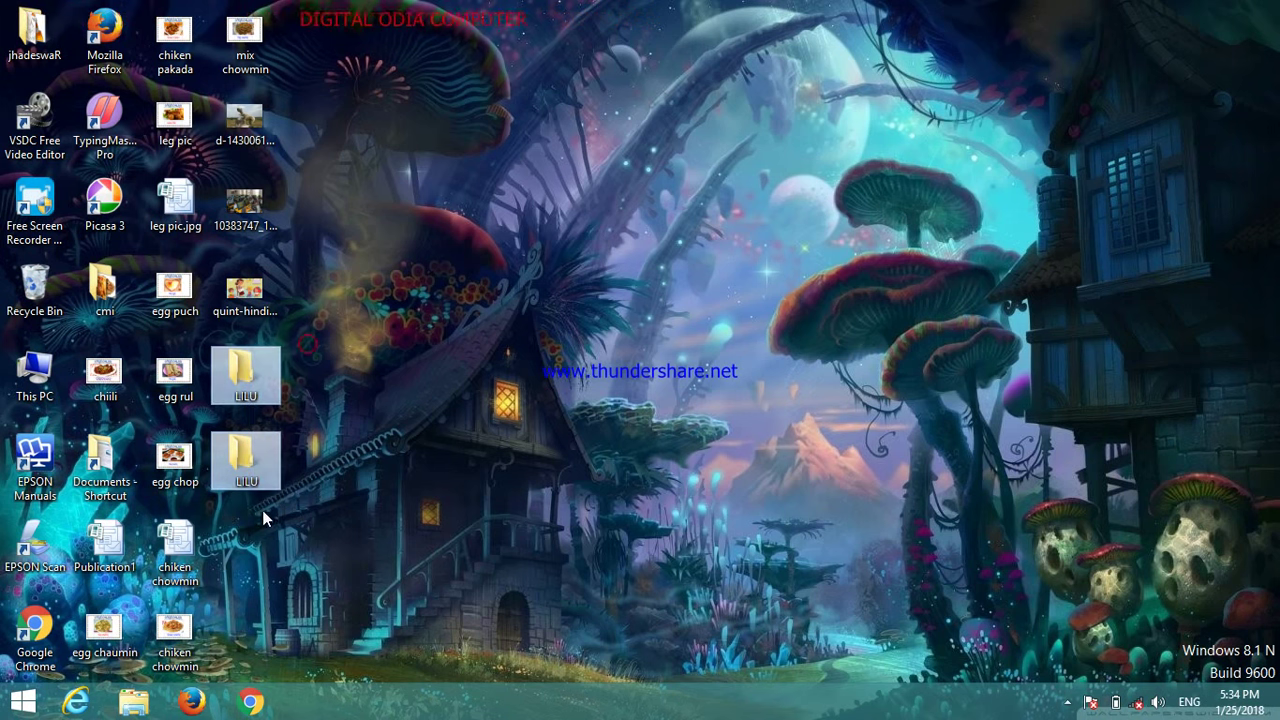
{"action": "right_click", "coordinate": [456, 387]}
{"action": "left_click", "coordinate": [524, 443]}
Create a third desktop folder named LILU with extra leading blank characters, and select all the LILU folders together
{"action": "right_click", "coordinate": [488, 368]}
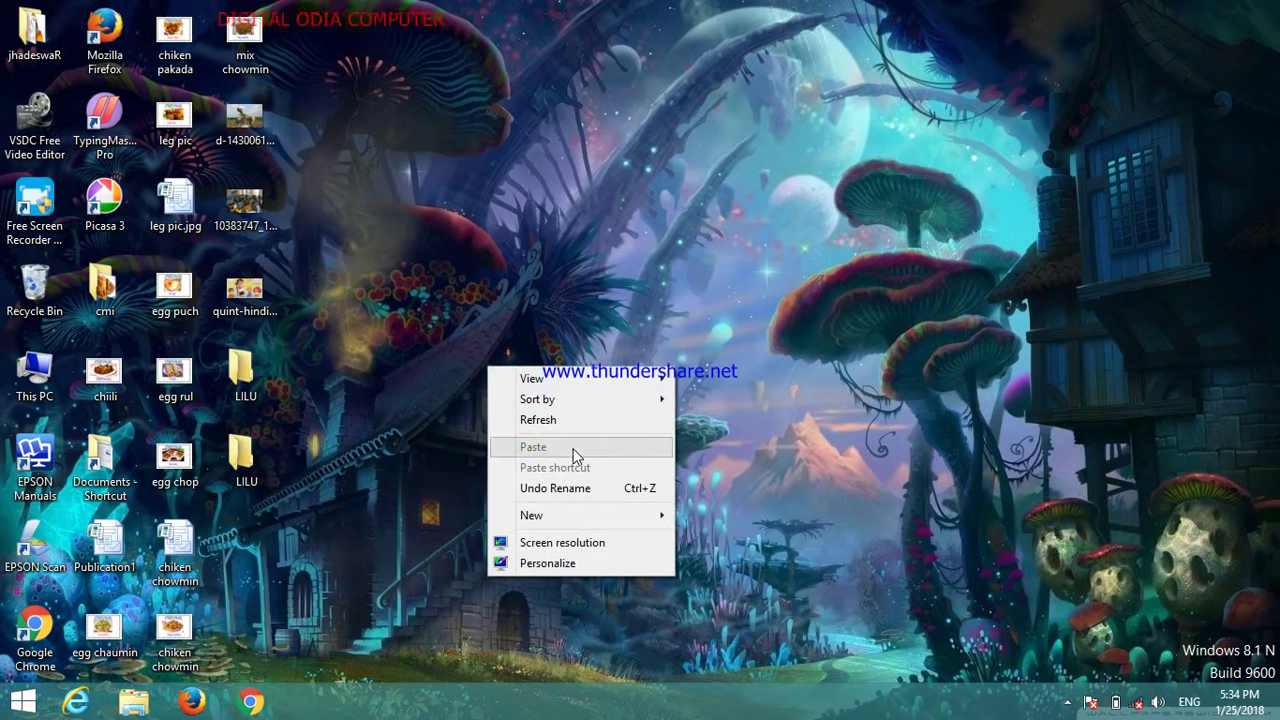
{"action": "mouse_move", "coordinate": [571, 515]}
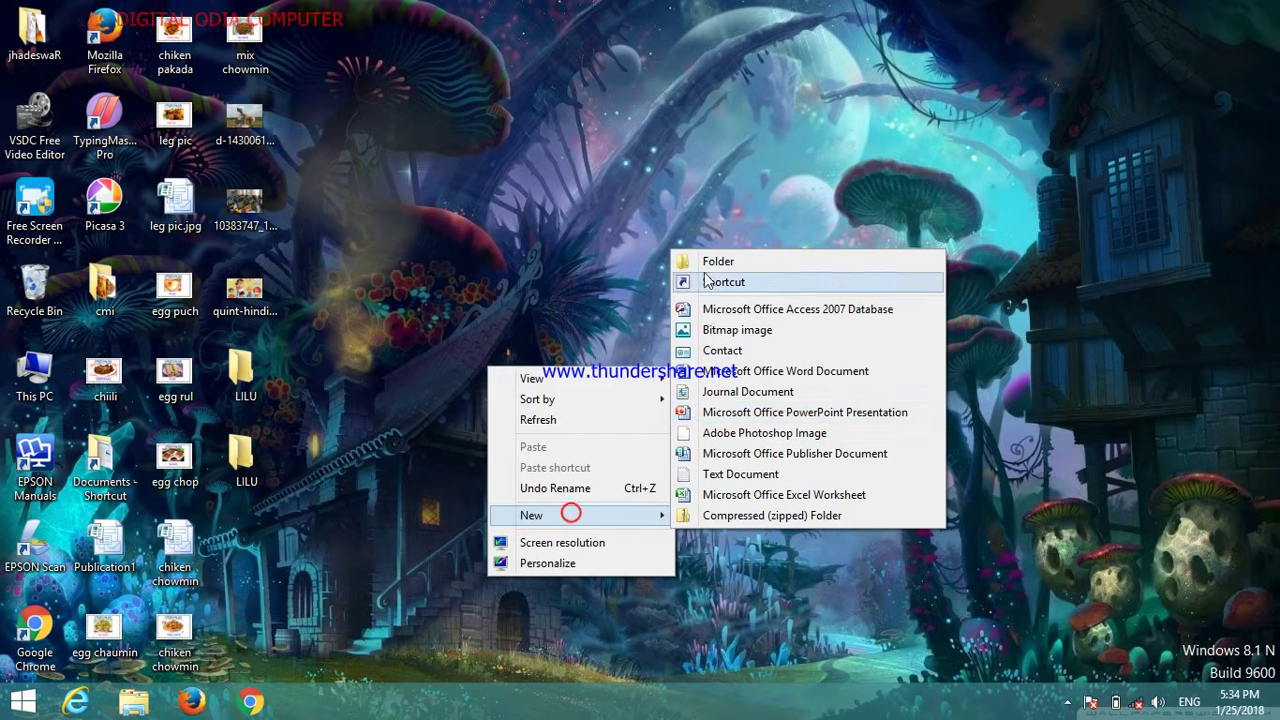
{"action": "left_click", "coordinate": [703, 264]}
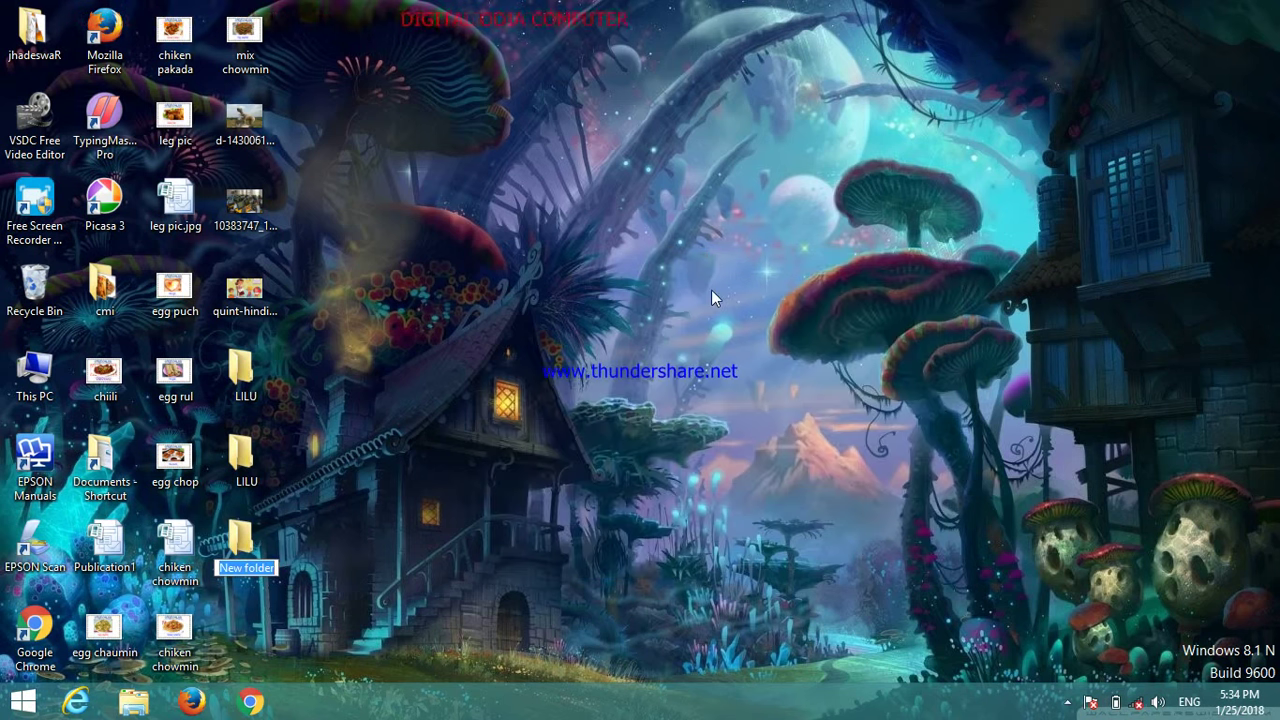
{"action": "key", "text": "BackSpace"}
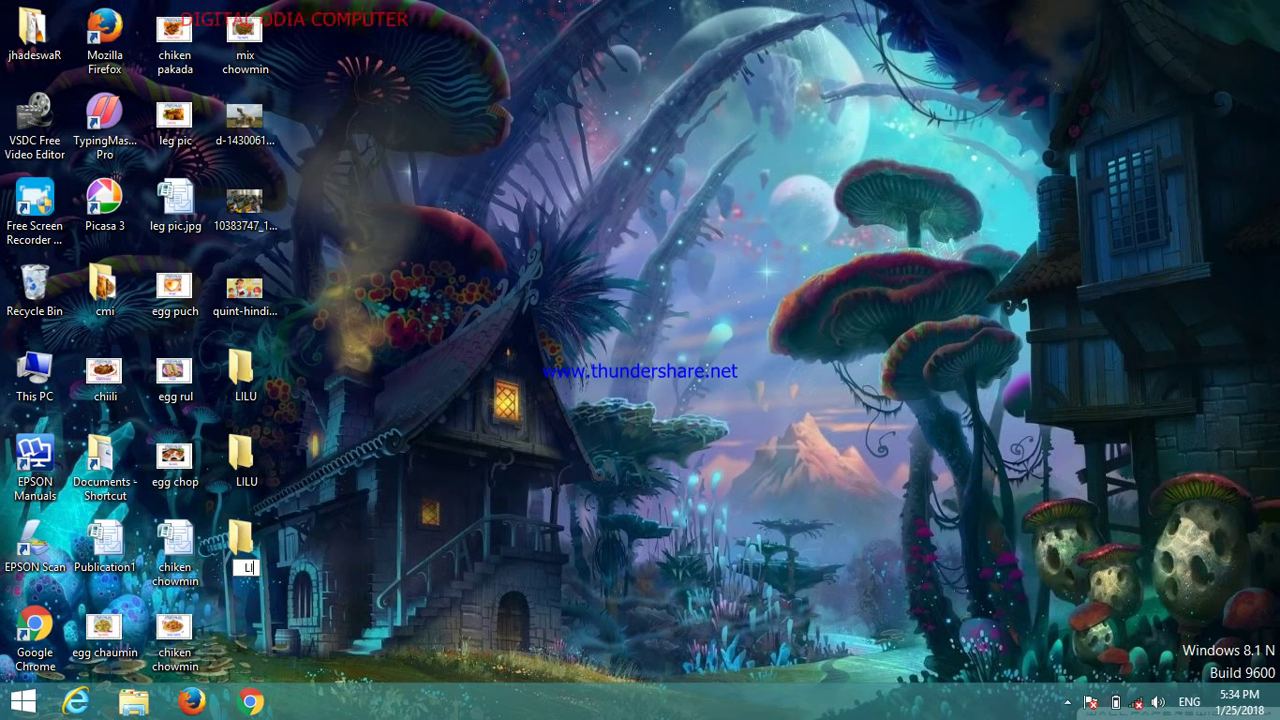
{"action": "key", "text": "Return"}
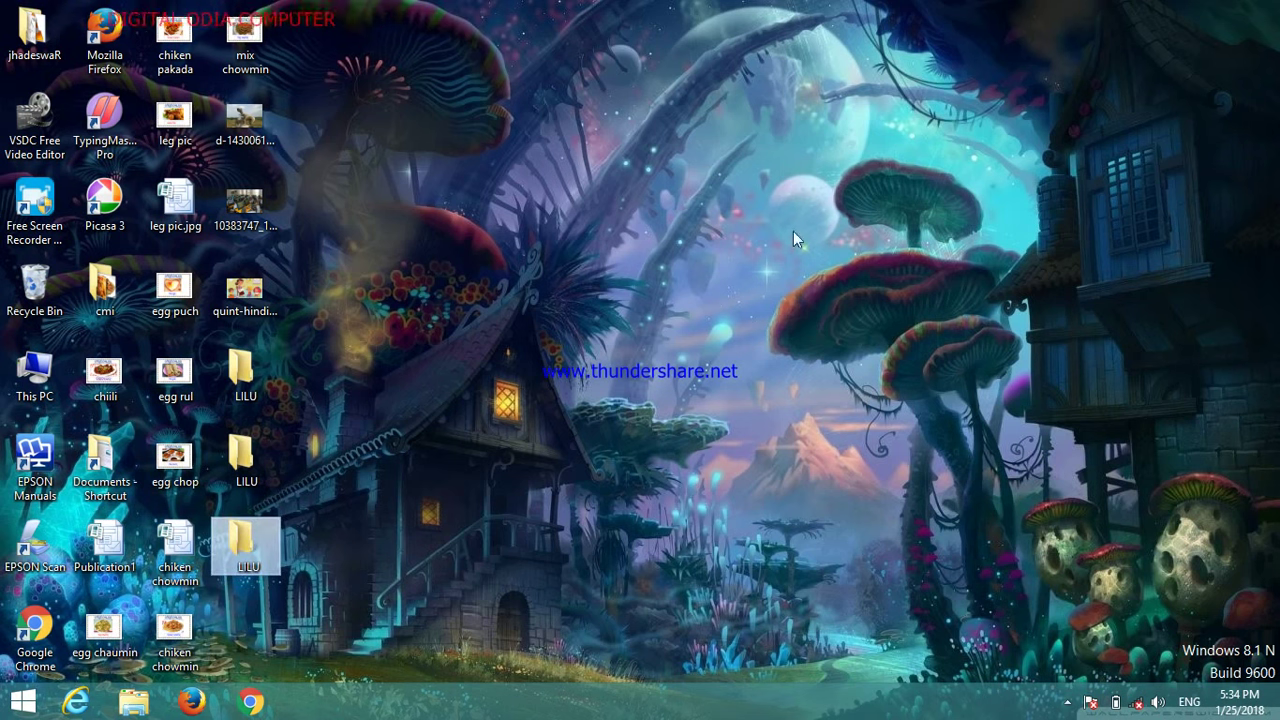
{"action": "left_click_drag", "start_coordinate": [327, 368], "coordinate": [247, 561]}
{"action": "left_click", "coordinate": [497, 390]}
{"action": "right_click", "coordinate": [497, 390]}
{"action": "left_click", "coordinate": [530, 429]}
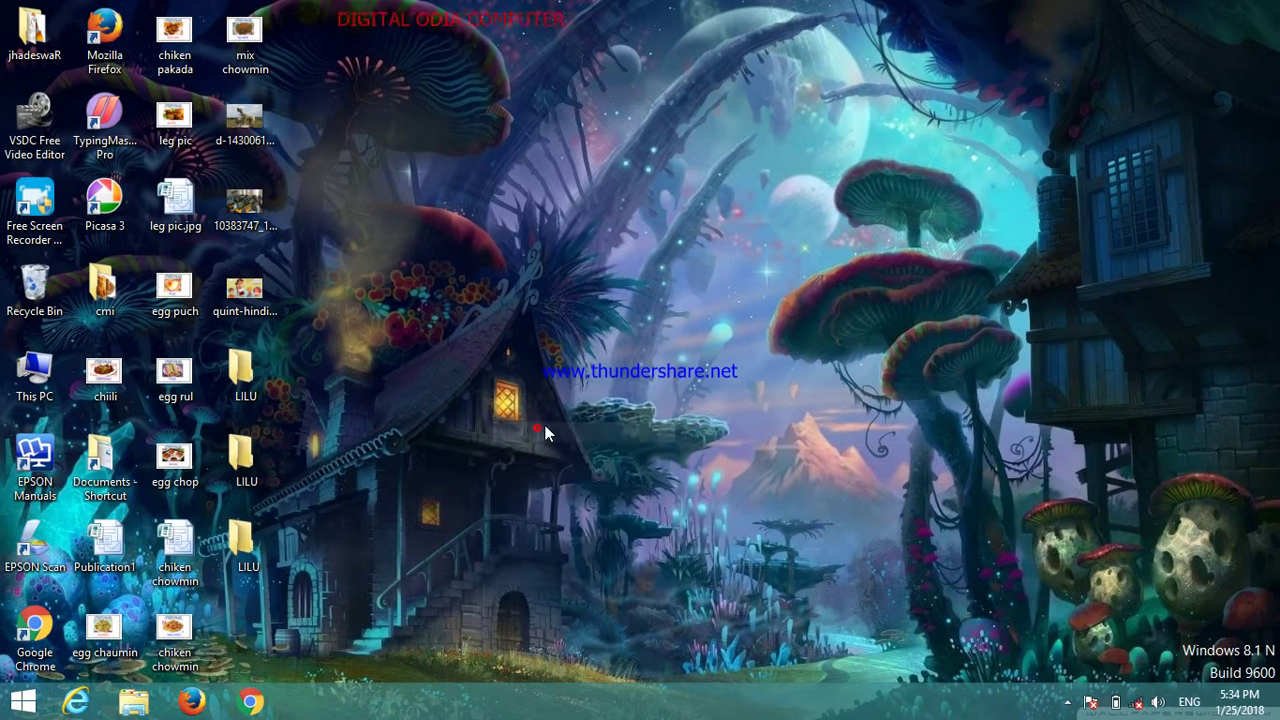
{"action": "right_click", "coordinate": [592, 303]}
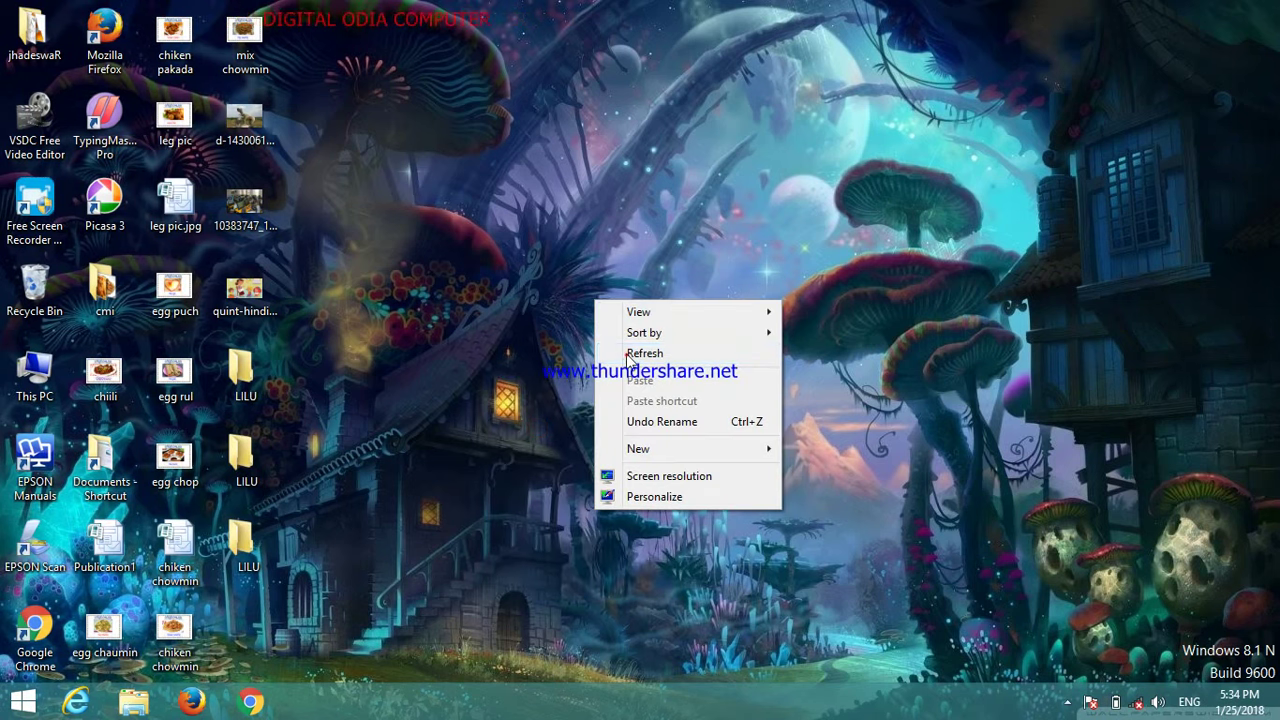
{"action": "left_click", "coordinate": [622, 348]}
{"action": "right_click", "coordinate": [572, 297]}
{"action": "left_click", "coordinate": [617, 350]}
{"action": "right_click", "coordinate": [588, 301]}
{"action": "left_click", "coordinate": [622, 353]}
{"action": "right_click", "coordinate": [663, 259]}
{"action": "left_click", "coordinate": [713, 314]}
{"action": "right_click", "coordinate": [656, 266]}
{"action": "left_click", "coordinate": [706, 316]}
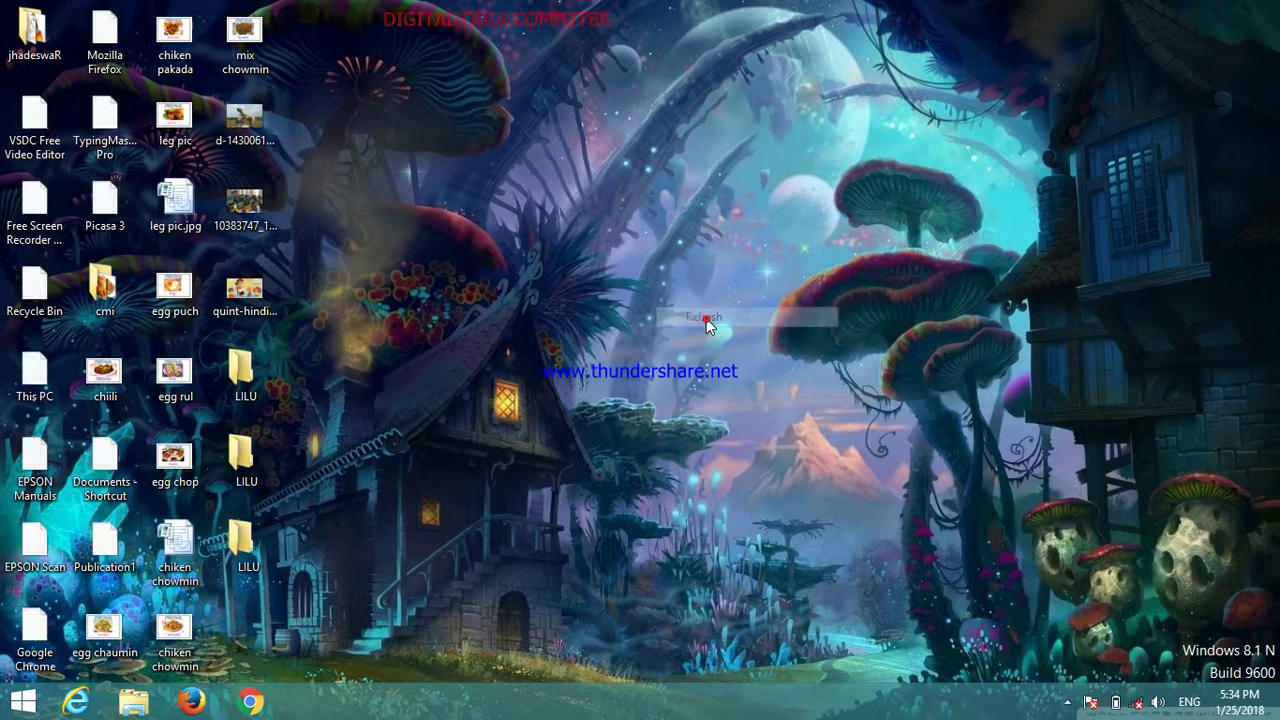
{"action": "right_click", "coordinate": [687, 285]}
{"action": "left_click", "coordinate": [733, 341]}
{"action": "right_click", "coordinate": [577, 255]}
{"action": "left_click", "coordinate": [616, 308]}
{"action": "right_click", "coordinate": [620, 310]}
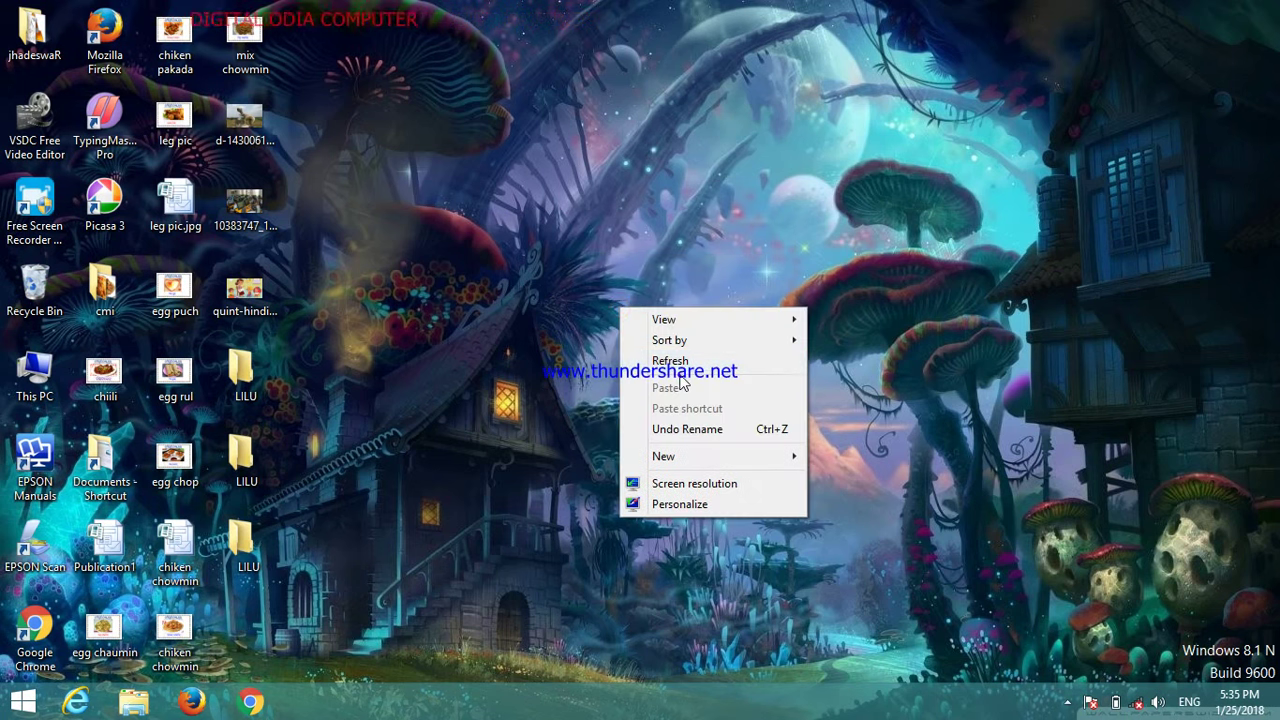
{"action": "left_click", "coordinate": [668, 361]}
{"action": "right_click", "coordinate": [636, 308]}
{"action": "left_click", "coordinate": [680, 362]}
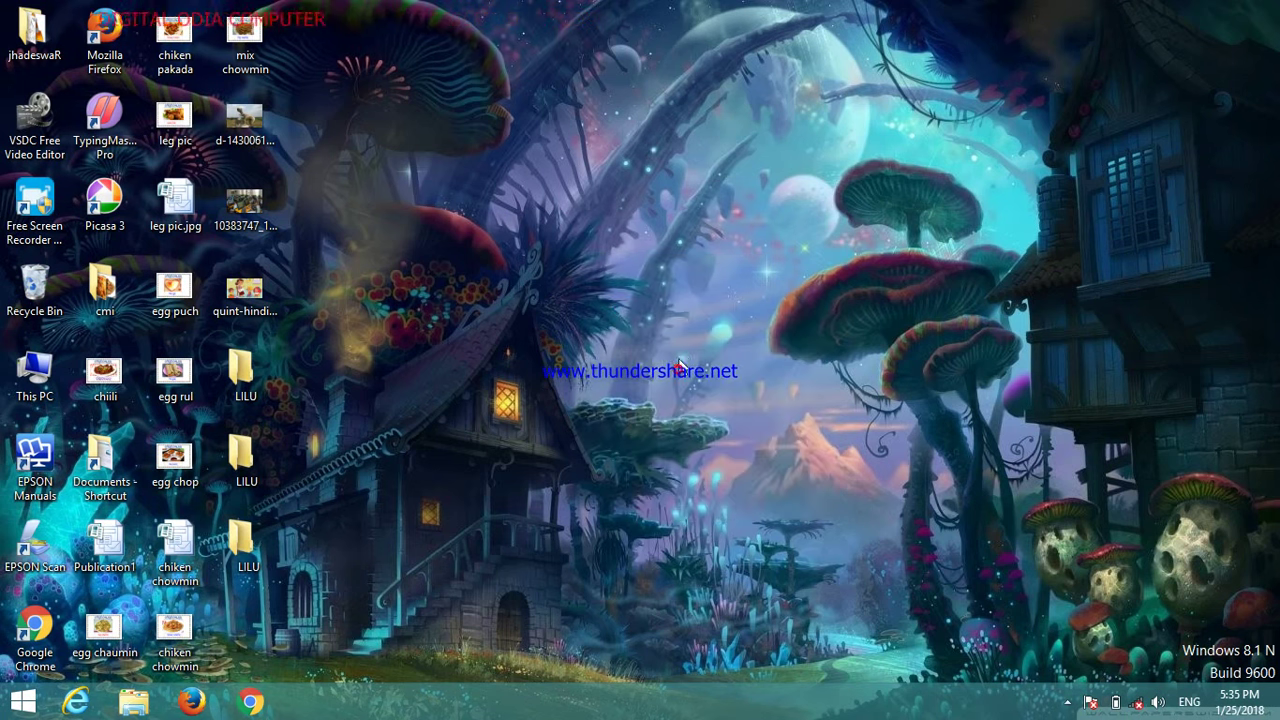
{"action": "right_click", "coordinate": [638, 274]}
{"action": "left_click", "coordinate": [683, 330]}
{"action": "right_click", "coordinate": [628, 266]}
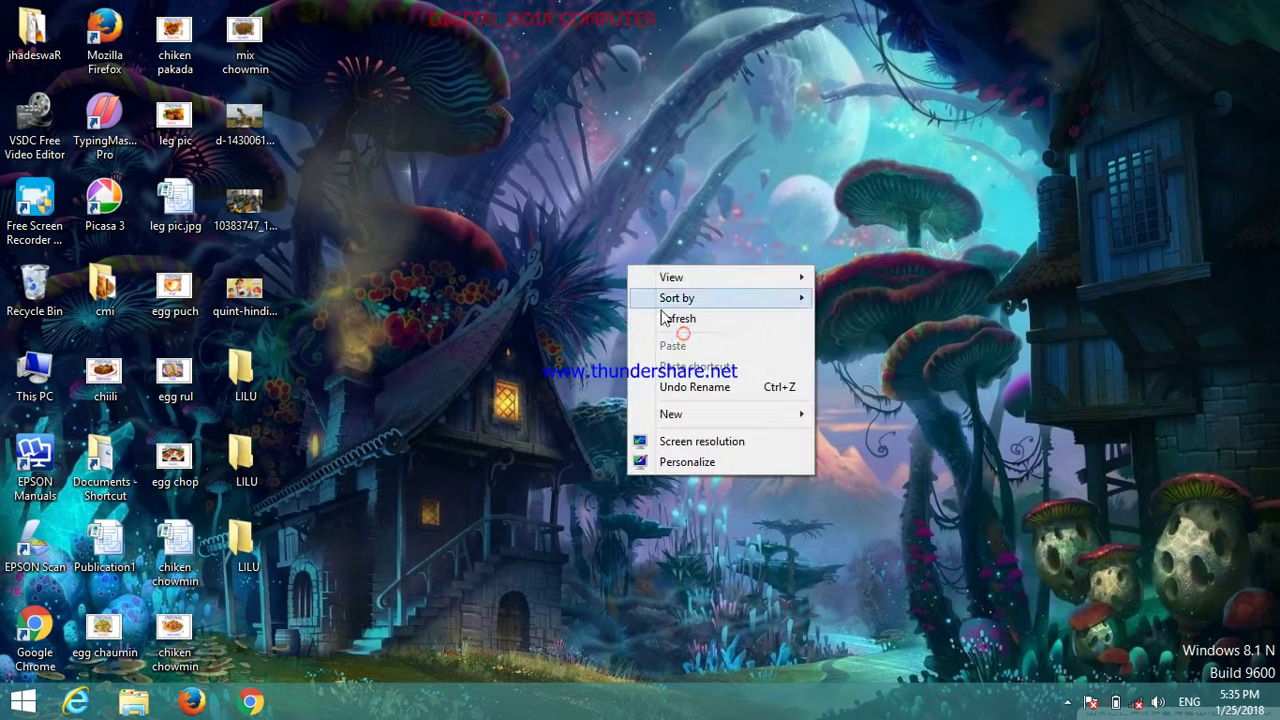
{"action": "left_click", "coordinate": [673, 326]}
{"action": "right_click", "coordinate": [630, 282]}
{"action": "left_click", "coordinate": [672, 328]}
{"action": "right_click", "coordinate": [626, 274]}
{"action": "left_click", "coordinate": [671, 330]}
{"action": "right_click", "coordinate": [648, 283]}
{"action": "left_click", "coordinate": [697, 340]}
{"action": "right_click", "coordinate": [651, 282]}
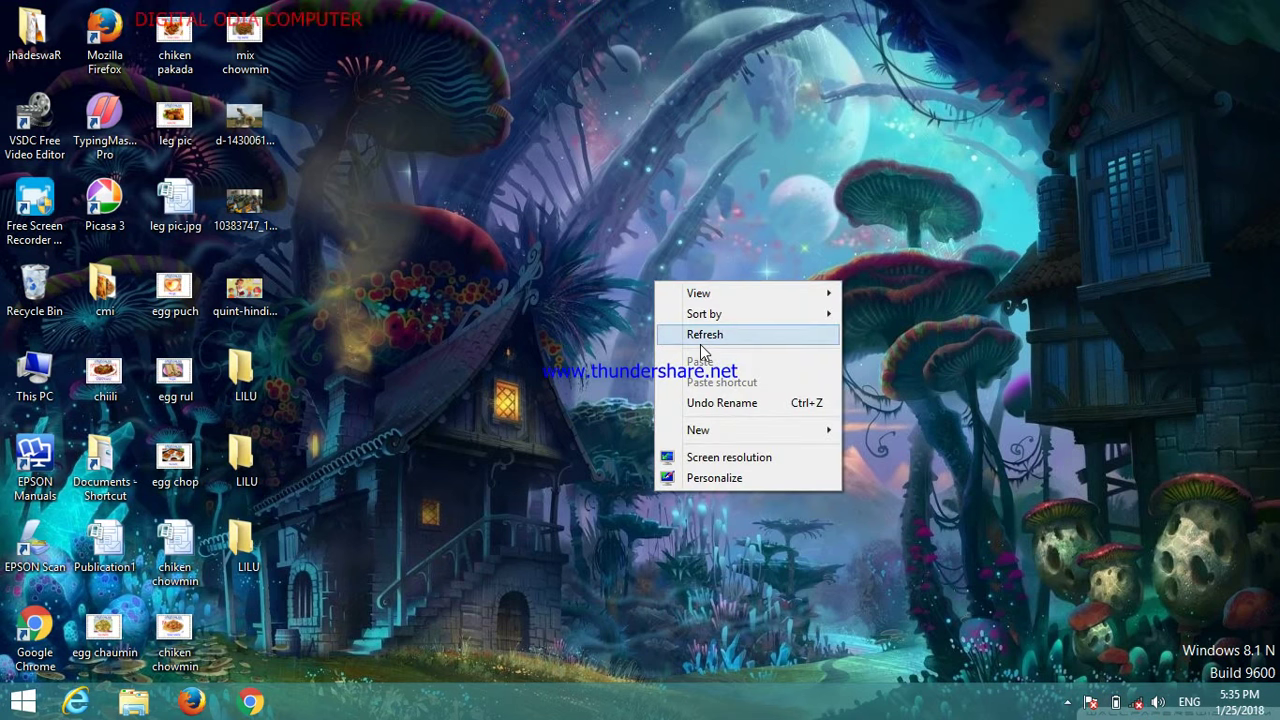
{"action": "left_click", "coordinate": [700, 343]}
{"action": "left_click_drag", "start_coordinate": [294, 346], "coordinate": [244, 577]}
{"action": "right_click", "coordinate": [508, 350]}
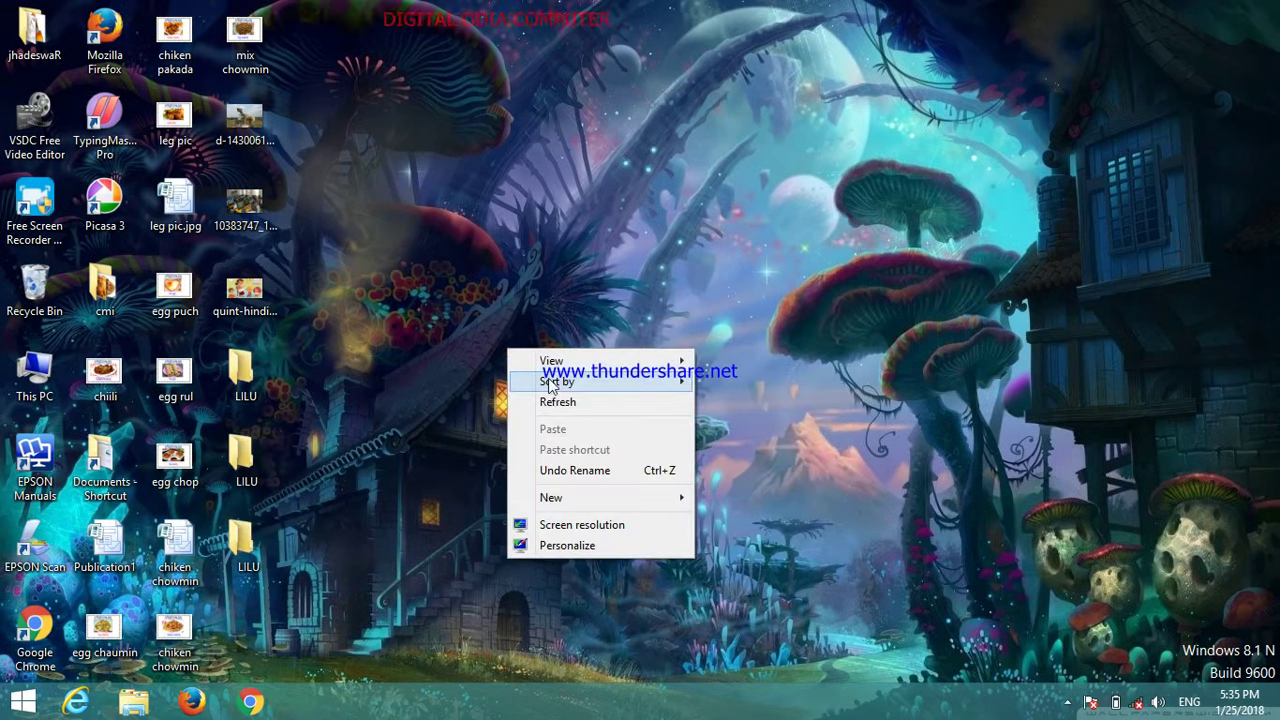
{"action": "left_click", "coordinate": [558, 402]}
{"action": "right_click", "coordinate": [536, 322]}
{"action": "left_click", "coordinate": [583, 376]}
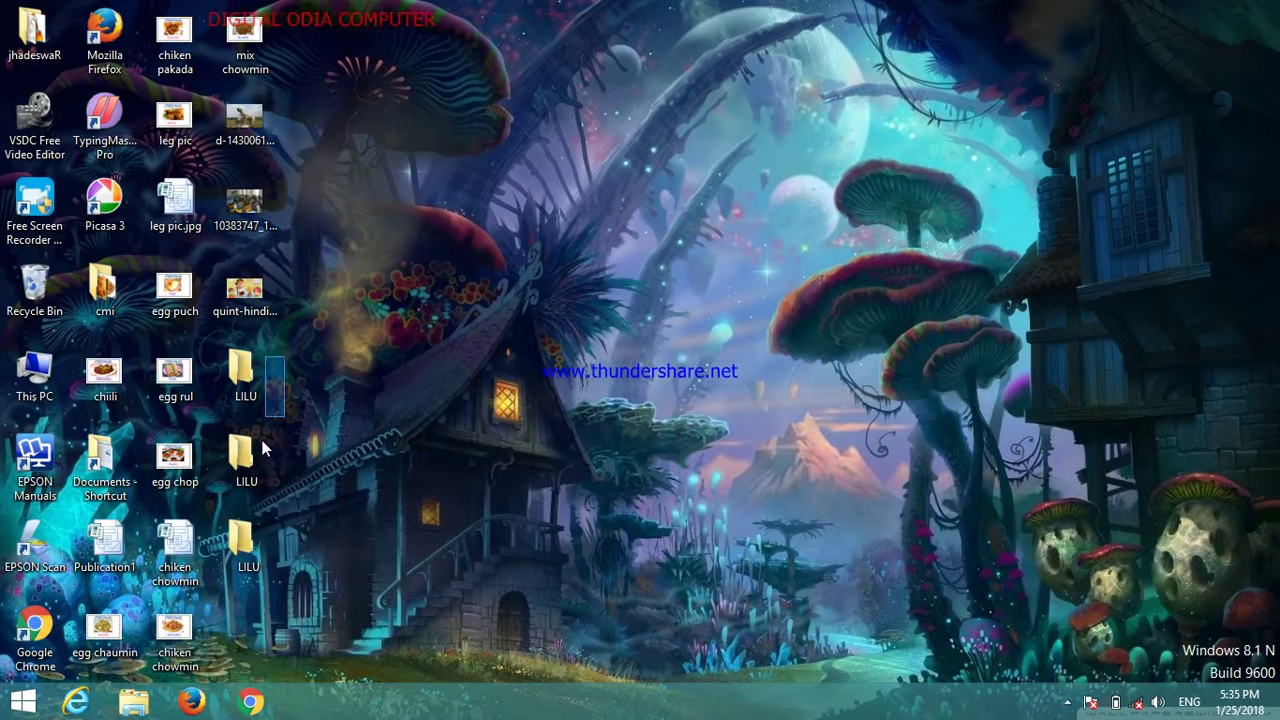
{"action": "left_click_drag", "start_coordinate": [263, 450], "coordinate": [230, 575]}
{"action": "right_click", "coordinate": [508, 386]}
{"action": "left_click", "coordinate": [561, 443]}
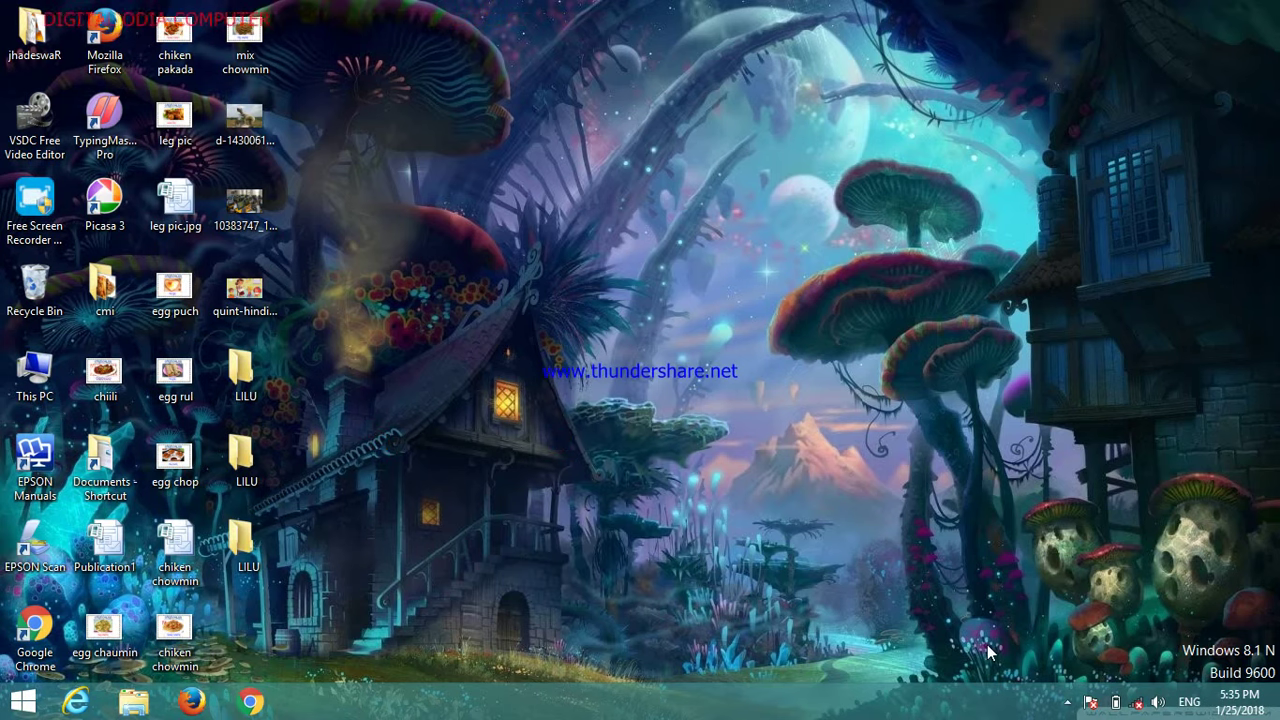
Show the hidden notification area icons
{"action": "left_click", "coordinate": [1067, 704]}
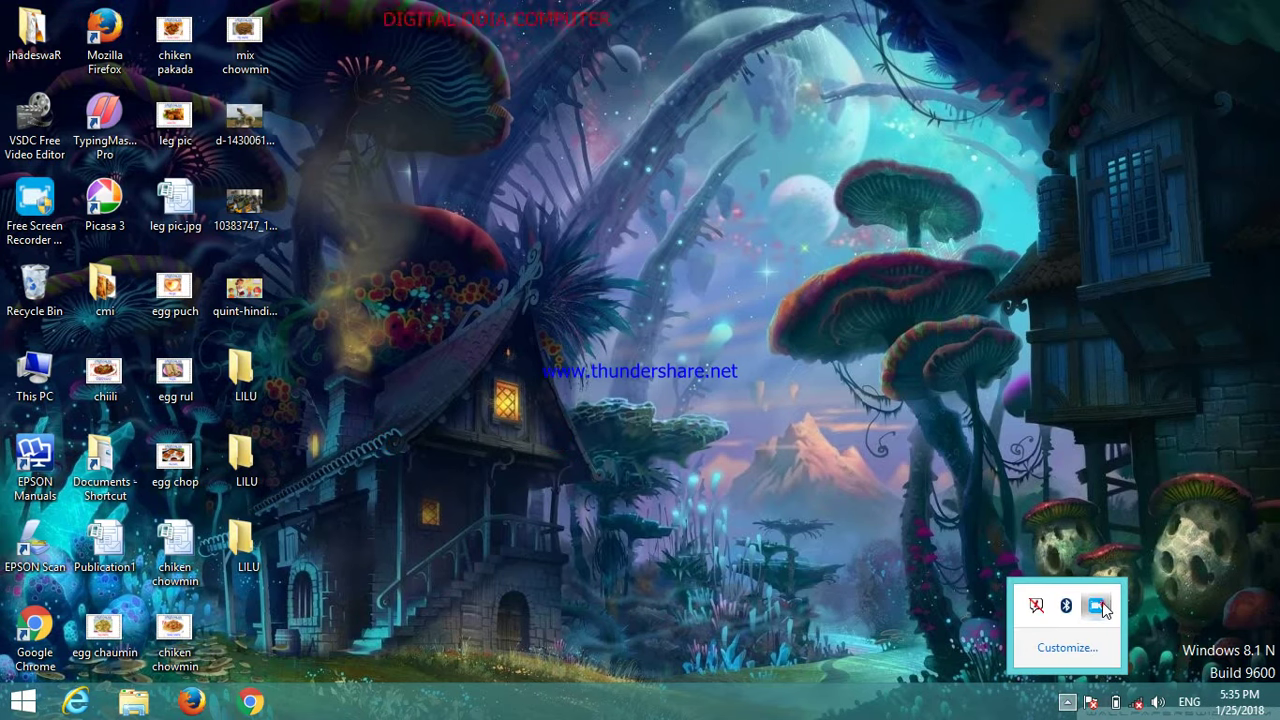